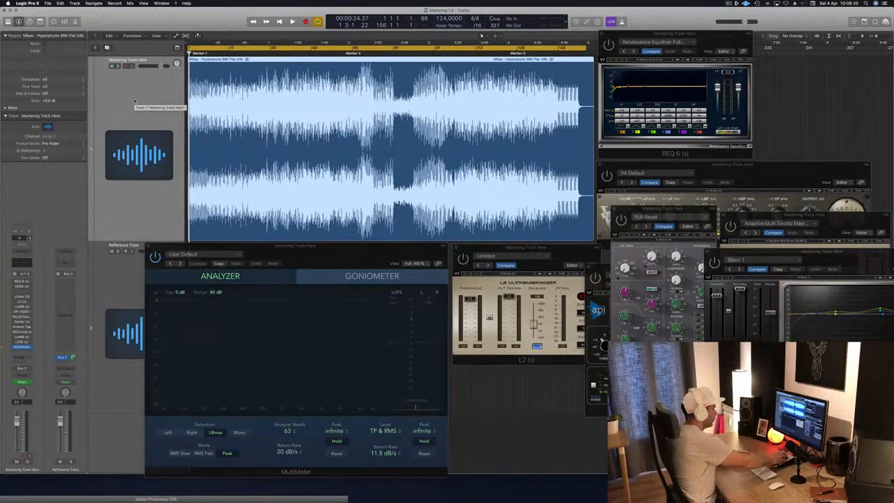
- Play the mastering track and audition its opening, the Marker 2 area, the breakdown and the section before Marker 3, then stop playback
{"action": "key", "text": "space"}
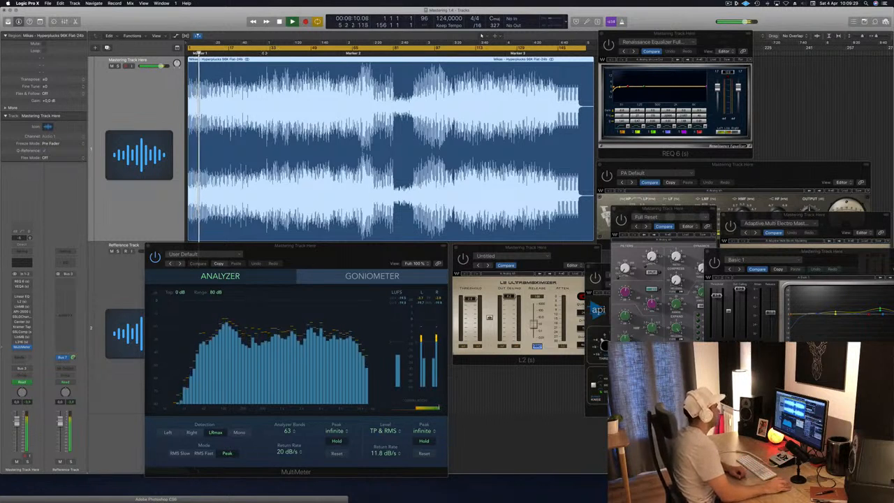
{"action": "left_click", "coordinate": [264, 53]}
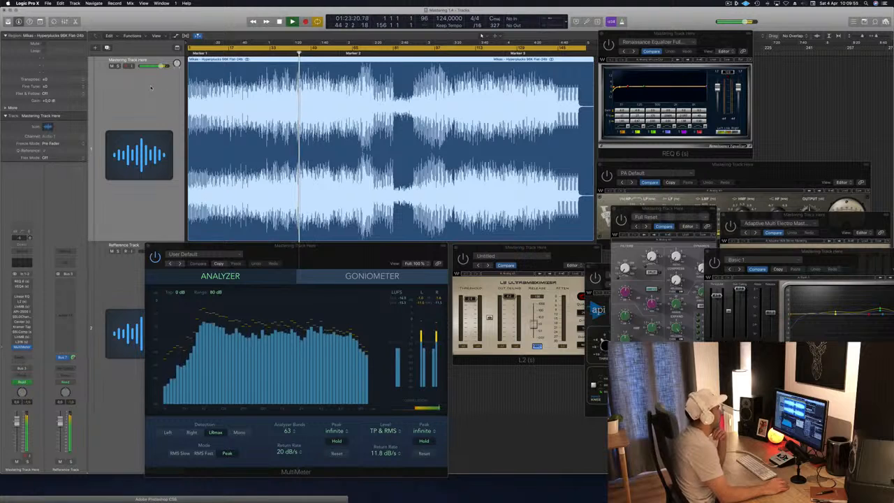
{"action": "left_click", "coordinate": [355, 53]}
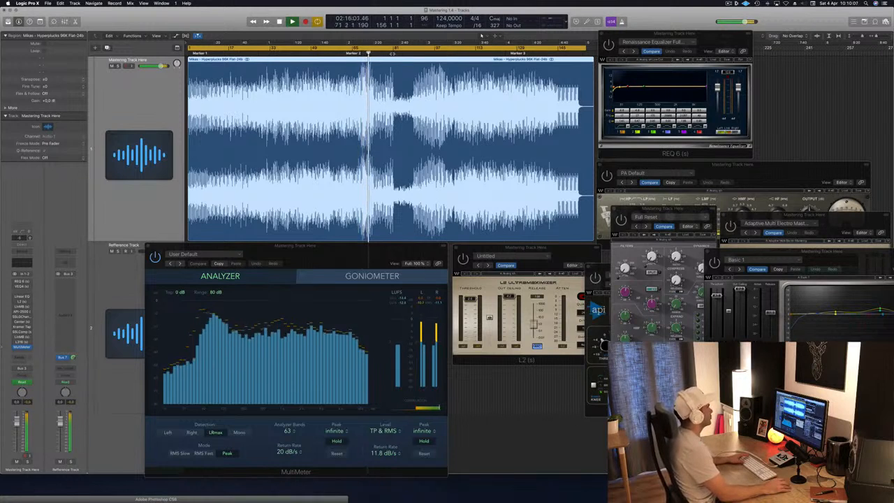
{"action": "left_click", "coordinate": [392, 54]}
{"action": "left_click", "coordinate": [414, 53]}
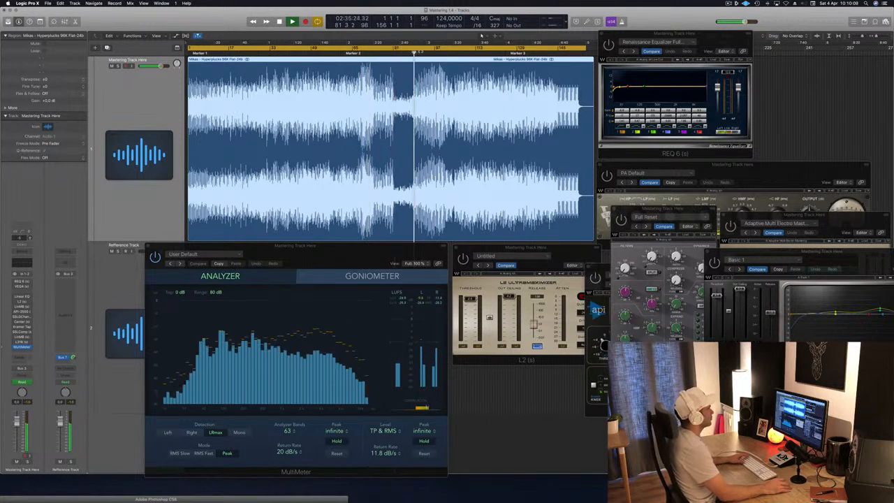
{"action": "left_click", "coordinate": [435, 53]}
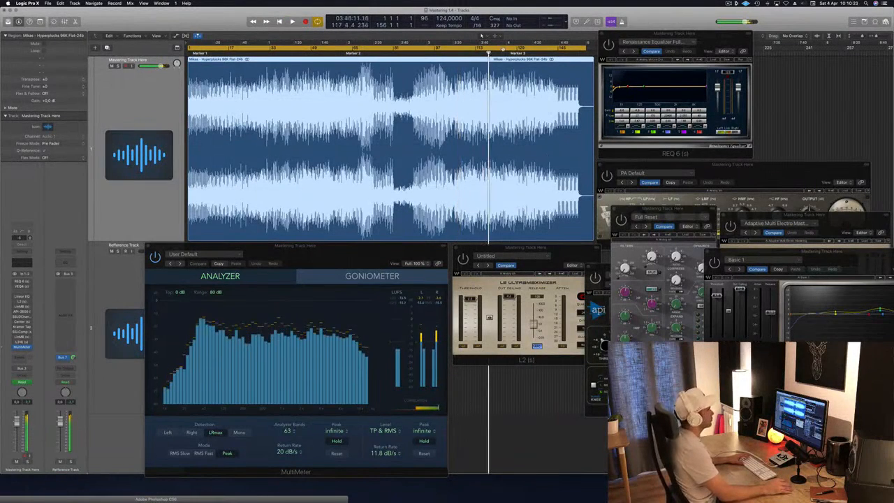
{"action": "key", "text": "space"}
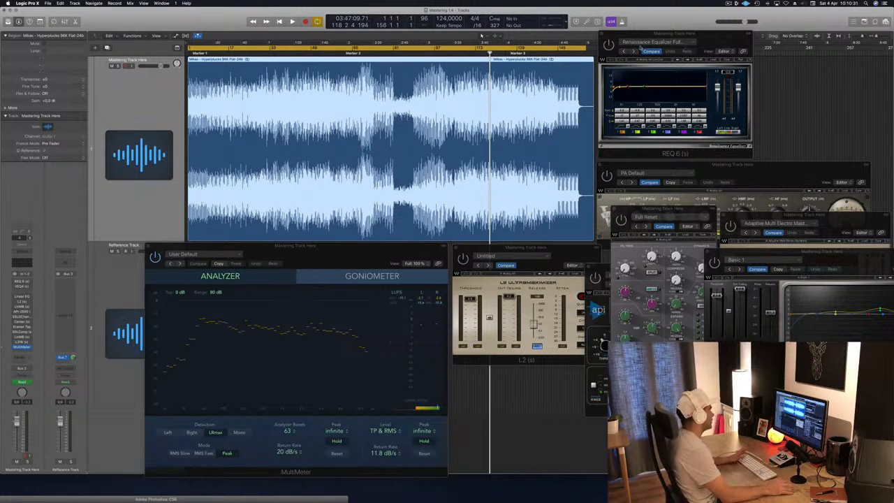
- Enable the REQ 6 equalizer and audition the track from the beginning and around Marker 2
{"action": "left_click", "coordinate": [716, 37]}
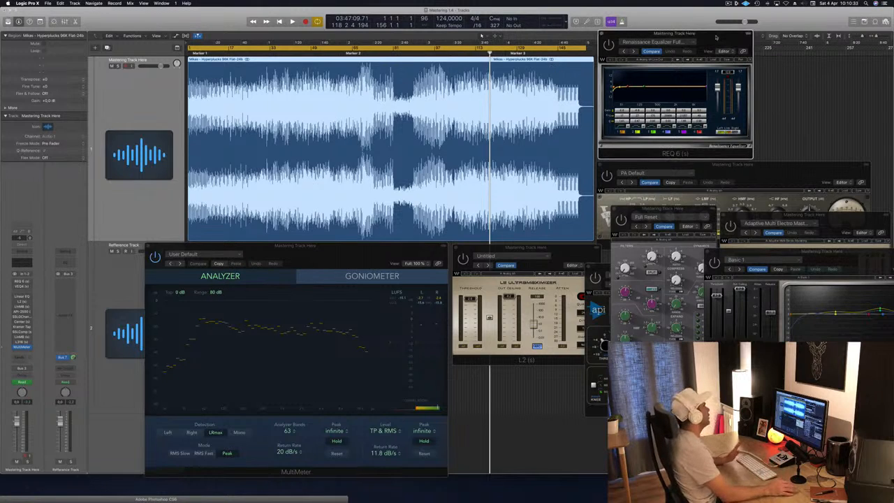
{"action": "left_click", "coordinate": [624, 36]}
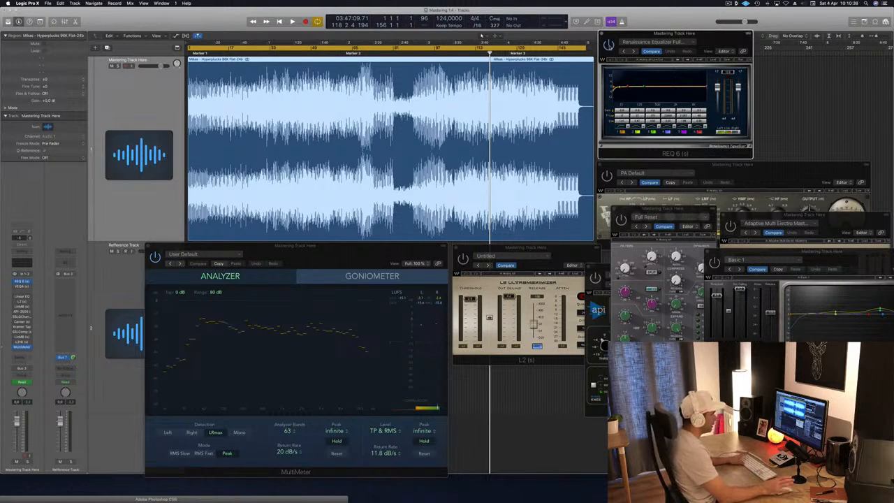
{"action": "key", "text": "Return"}
{"action": "key", "text": "space"}
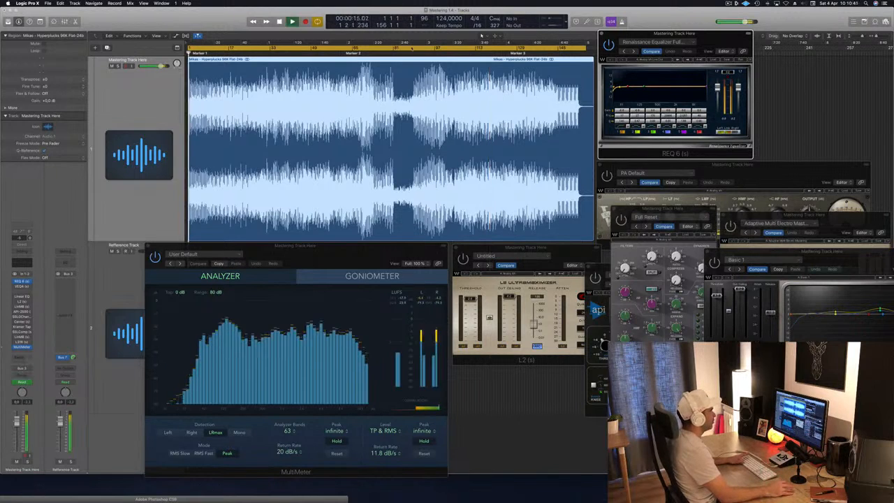
{"action": "left_click", "coordinate": [354, 54]}
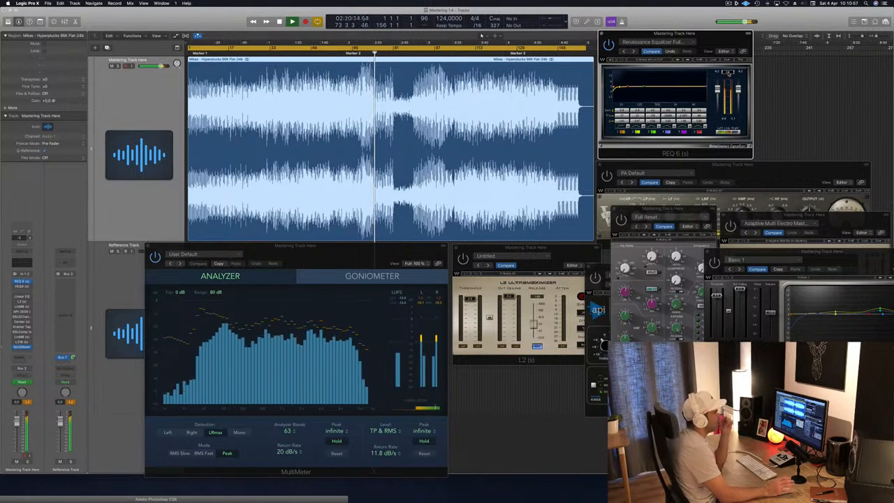
{"action": "left_click", "coordinate": [361, 56]}
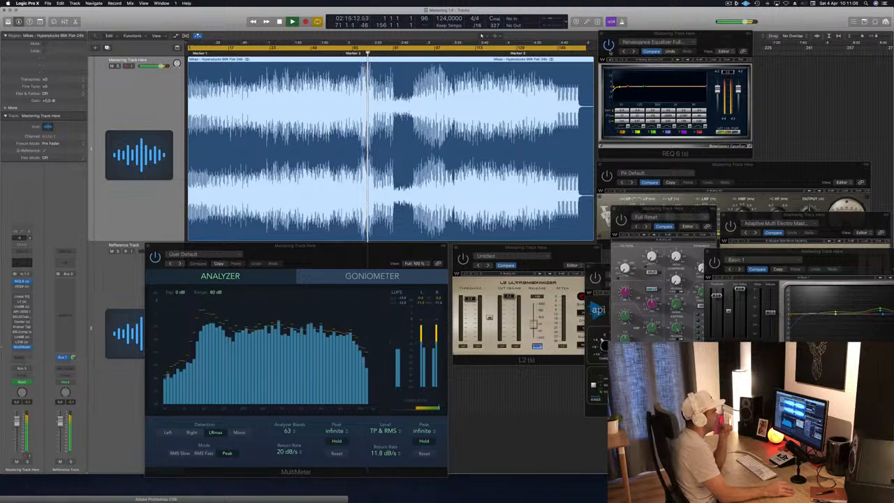
- Reposition the REQ 6 window and audition the section between Marker 2 and Marker 3
{"action": "left_click_drag", "start_coordinate": [688, 35], "coordinate": [723, 47]}
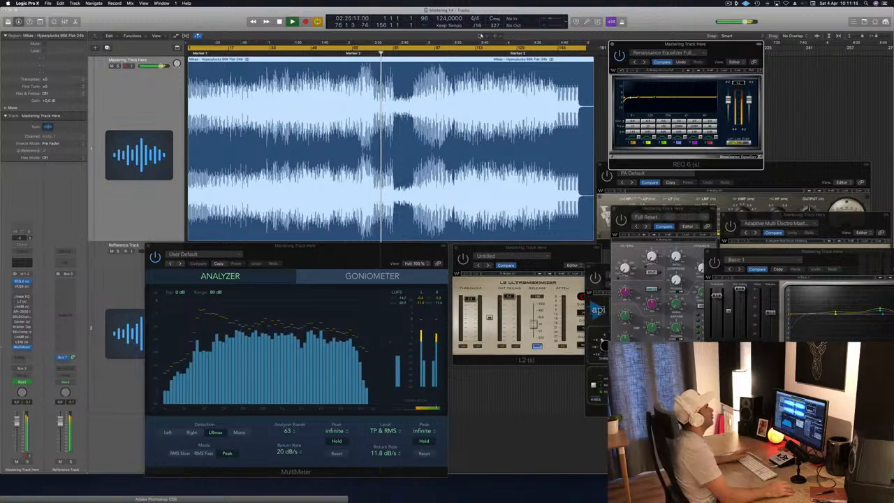
{"action": "left_click", "coordinate": [454, 50]}
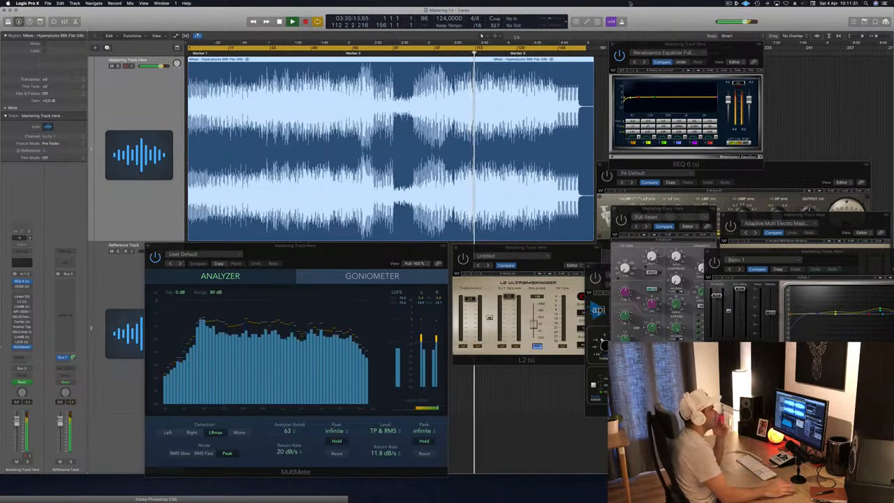
{"action": "left_click", "coordinate": [717, 55]}
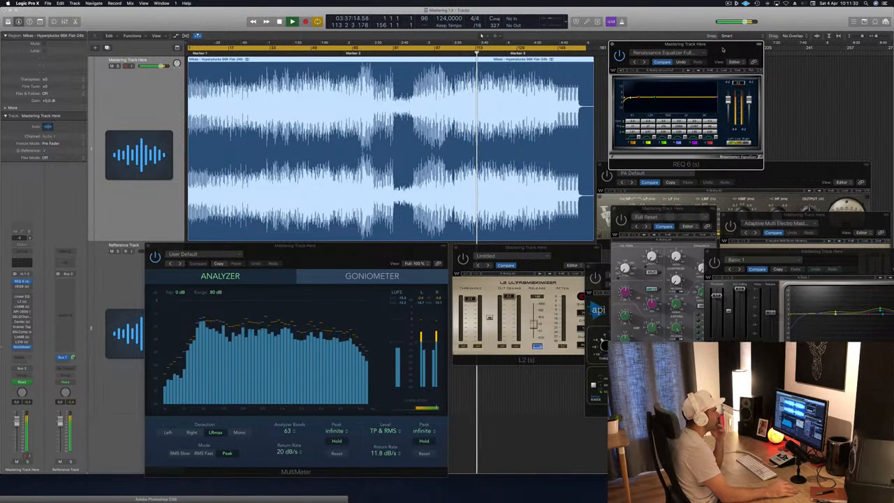
{"action": "left_click_drag", "start_coordinate": [722, 49], "coordinate": [716, 40]}
- Reopen the VEQ4 equalizer, place it below REQ 6, enable it and switch the option beneath its output meter
{"action": "left_click_drag", "start_coordinate": [785, 166], "coordinate": [774, 167]}
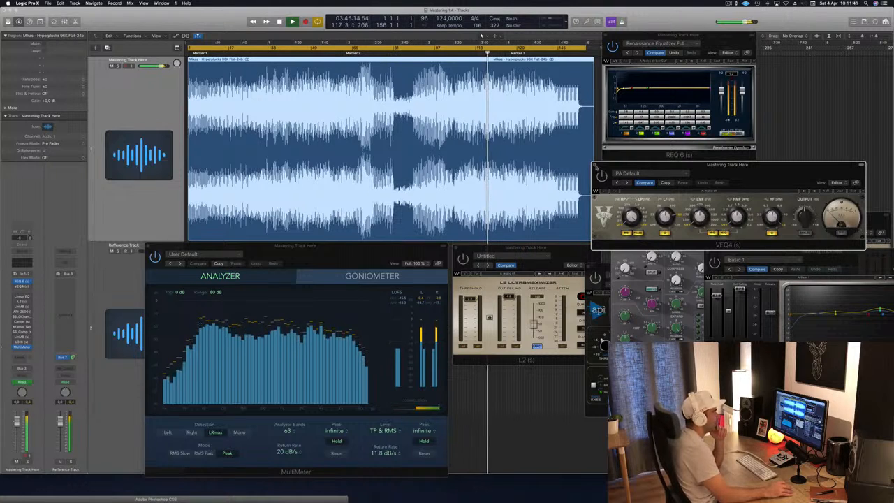
{"action": "left_click", "coordinate": [596, 166]}
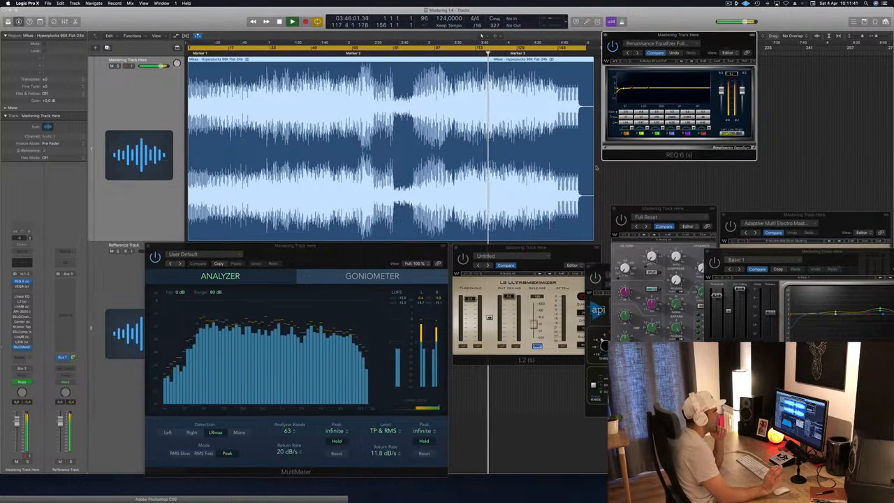
{"action": "left_click", "coordinate": [21, 285]}
{"action": "left_click_drag", "start_coordinate": [602, 162], "coordinate": [574, 162]}
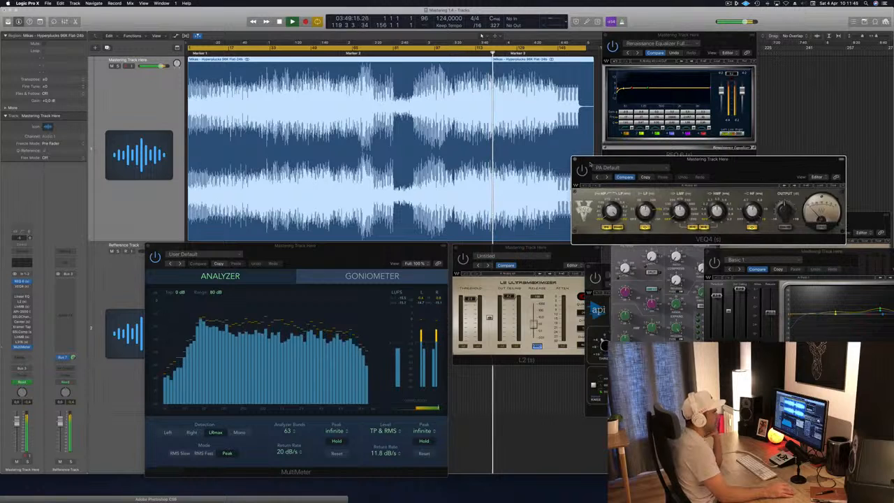
{"action": "left_click_drag", "start_coordinate": [752, 170], "coordinate": [780, 174]}
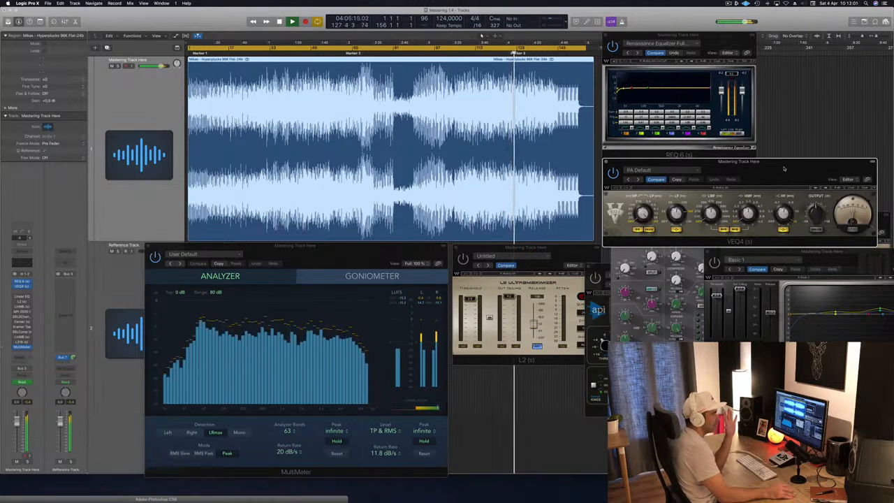
{"action": "left_click", "coordinate": [854, 230]}
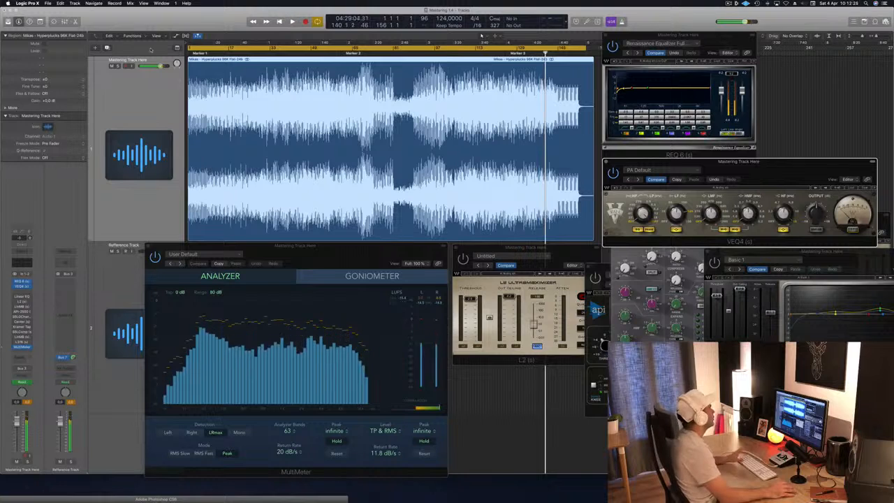
- Restart playback from the beginning and open the Linear Phase EQ, enabled, in an enlarged window over the arrangement
{"action": "key", "text": "Return"}
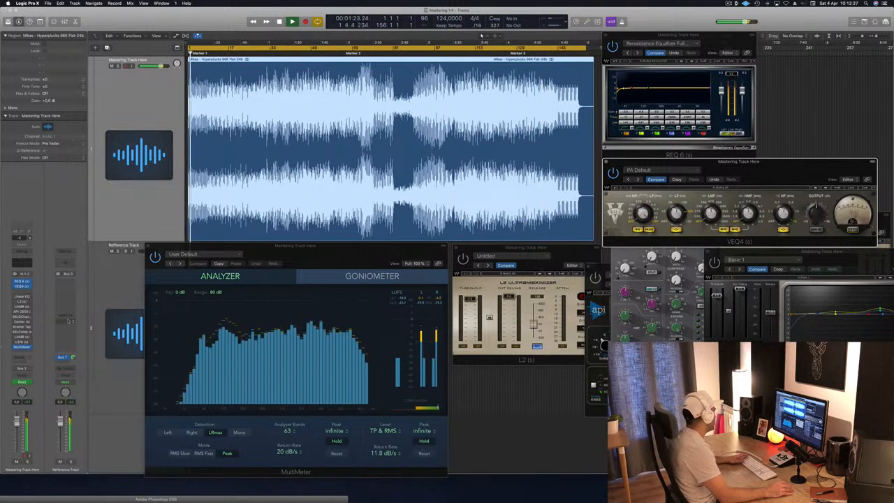
{"action": "left_click", "coordinate": [23, 297]}
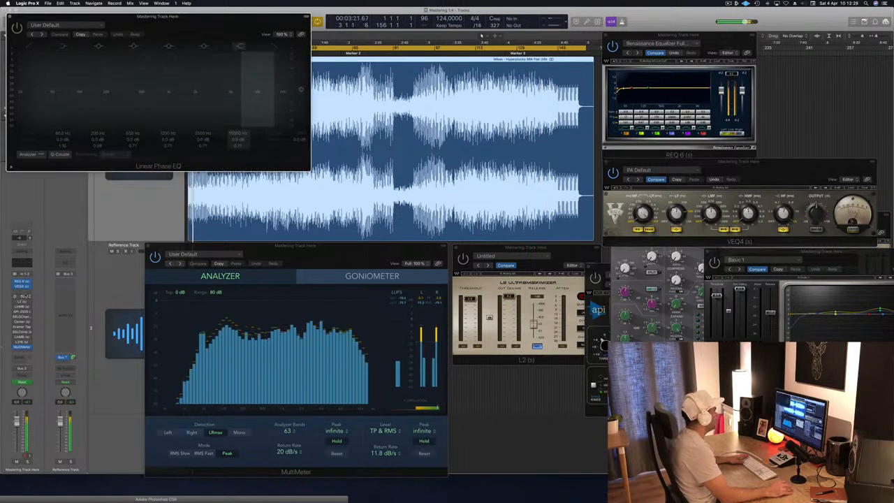
{"action": "left_click", "coordinate": [10, 13]}
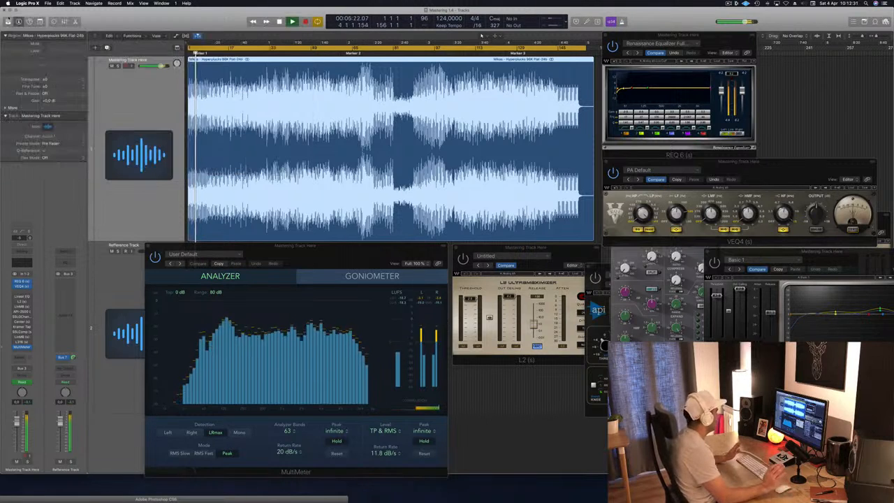
{"action": "left_click", "coordinate": [23, 298]}
{"action": "left_click_drag", "start_coordinate": [158, 16], "coordinate": [399, 32]}
{"action": "left_click_drag", "start_coordinate": [549, 187], "coordinate": [718, 253]}
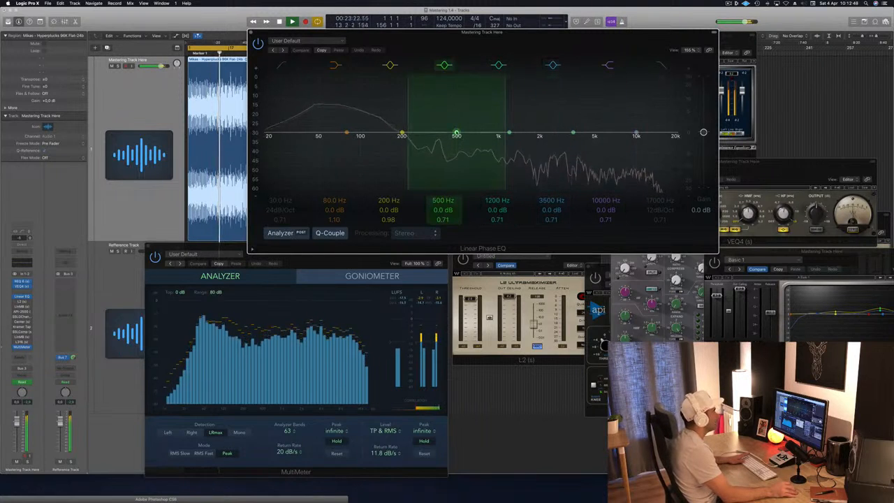
- In the Linear Phase EQ, move the 500 Hz band to 470 Hz and set the high shelf to +1.9 dB at 8500 Hz
{"action": "mouse_move", "coordinate": [456, 134]}
{"action": "left_mouse_down"}
{"action": "mouse_move", "coordinate": [459, 113]}
{"action": "mouse_move", "coordinate": [447, 112]}
{"action": "mouse_move", "coordinate": [453, 132]}
{"action": "left_mouse_up"}
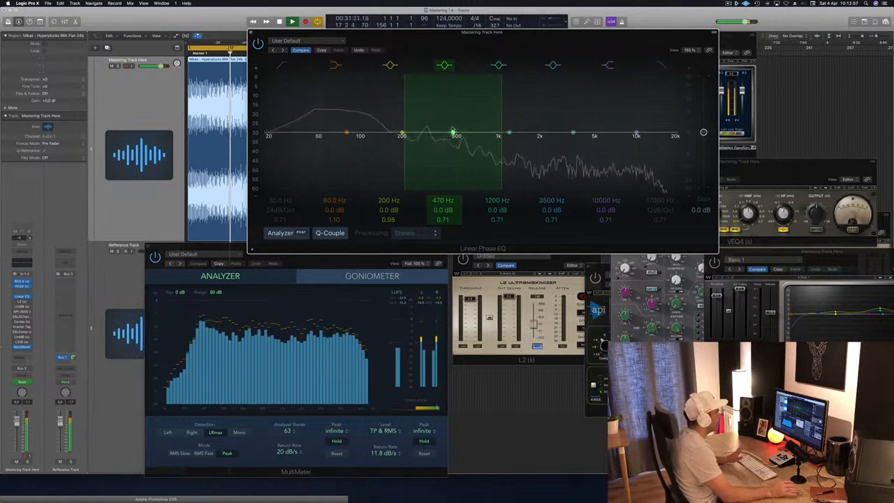
{"action": "left_click_drag", "start_coordinate": [637, 132], "coordinate": [627, 129]}
{"action": "left_click_drag", "start_coordinate": [426, 33], "coordinate": [481, 40]}
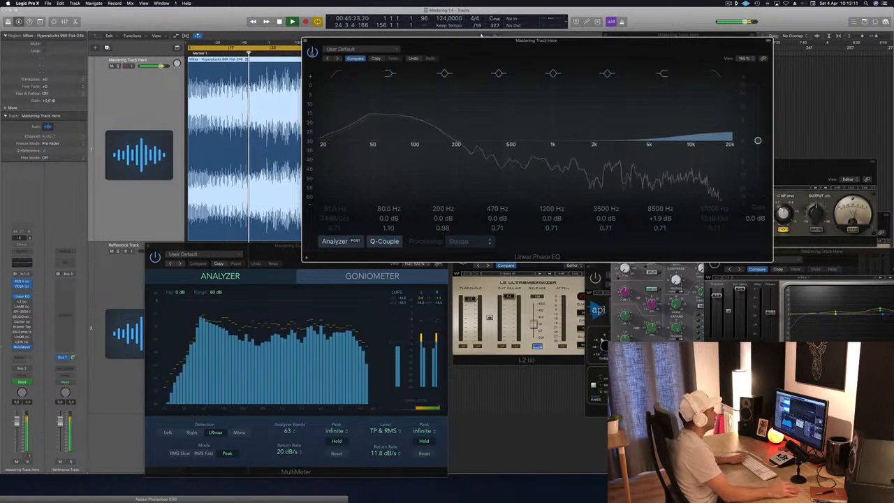
- Compare the sound with the Linear Phase EQ bypassed and active, leave it active and close its window
{"action": "left_click", "coordinate": [312, 52]}
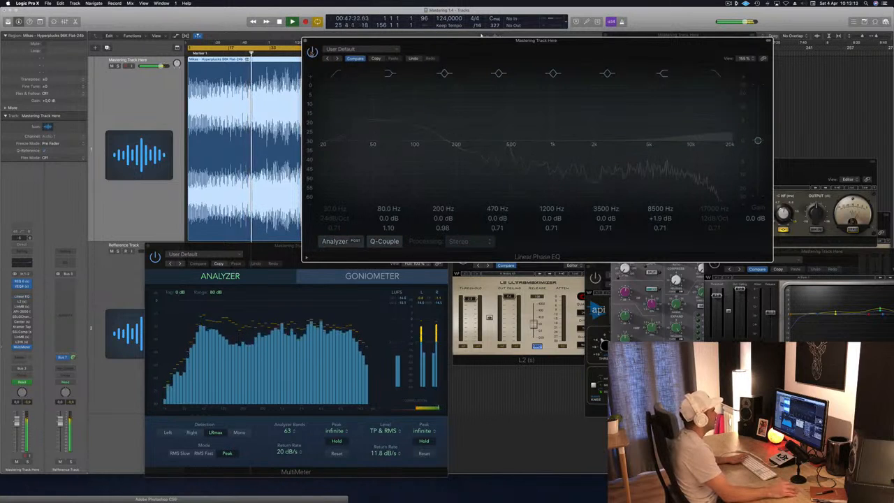
{"action": "left_click", "coordinate": [313, 52]}
{"action": "mouse_move", "coordinate": [599, 51]}
{"action": "left_mouse_down"}
{"action": "mouse_move", "coordinate": [612, 51]}
{"action": "mouse_move", "coordinate": [584, 52]}
{"action": "left_mouse_up"}
{"action": "left_click", "coordinate": [291, 40]}
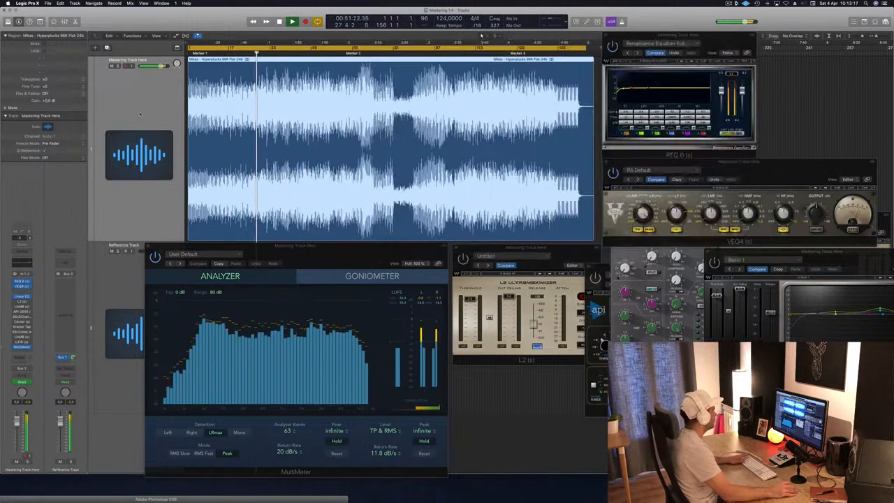
- Reopen the L2 Ultramaximizer from the mastering track's inserts, enable it and place its window beside the MultiMeter
{"action": "left_click", "coordinate": [23, 302]}
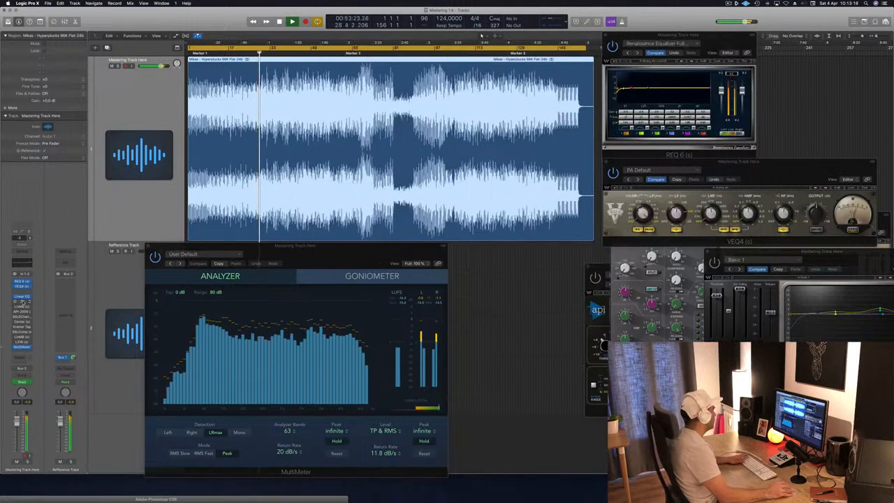
{"action": "left_click", "coordinate": [21, 305]}
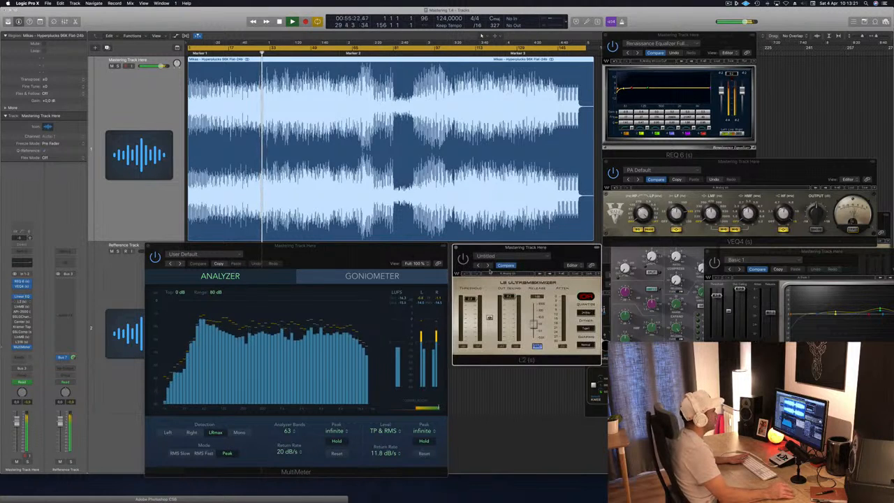
{"action": "left_click_drag", "start_coordinate": [565, 252], "coordinate": [744, 111]}
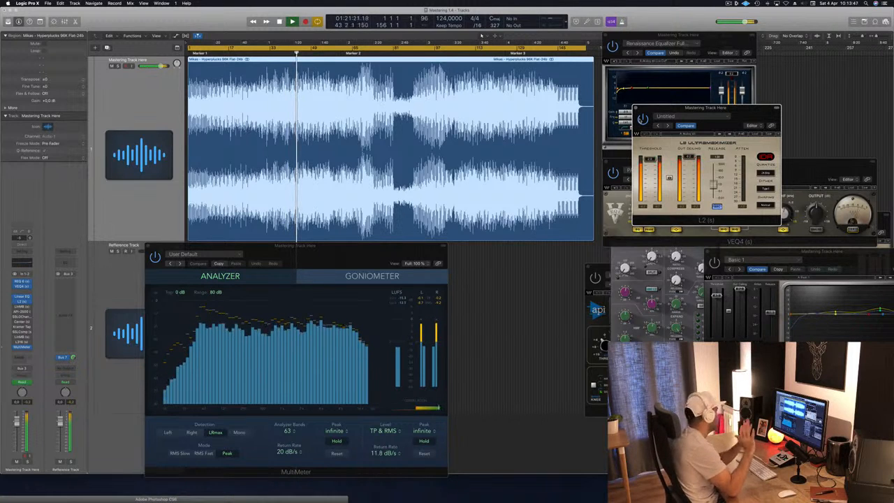
{"action": "left_click_drag", "start_coordinate": [715, 111], "coordinate": [555, 269]}
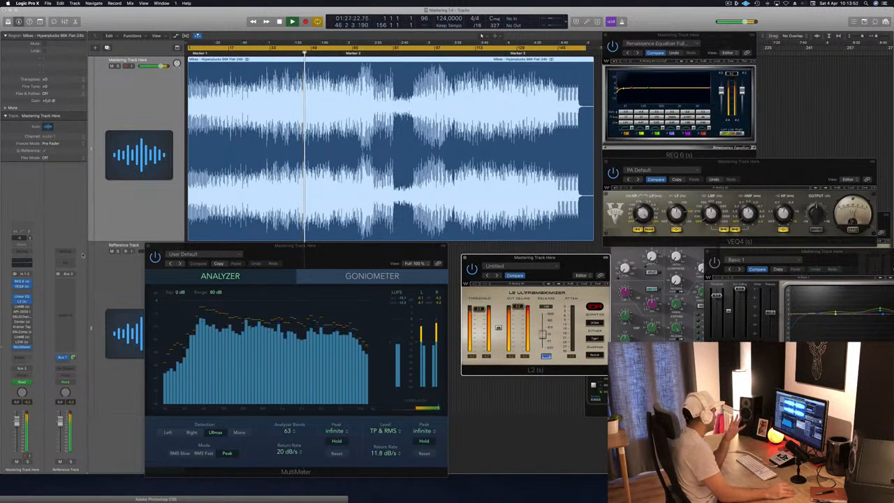
- Bring up the LinMB multiband compressor from the mastering track's inserts and place it below VEQ4, overlapping the L2 window
{"action": "left_click", "coordinate": [22, 307]}
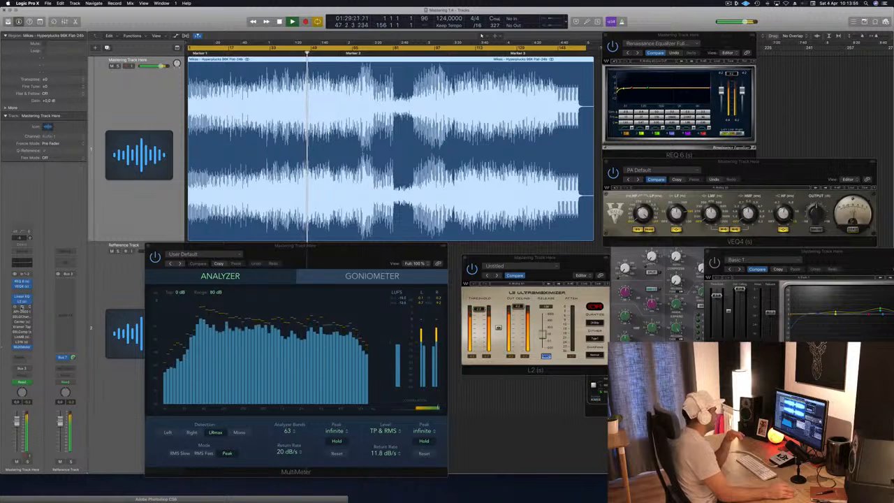
{"action": "left_click_drag", "start_coordinate": [850, 223], "coordinate": [719, 132]}
{"action": "left_click", "coordinate": [856, 232]}
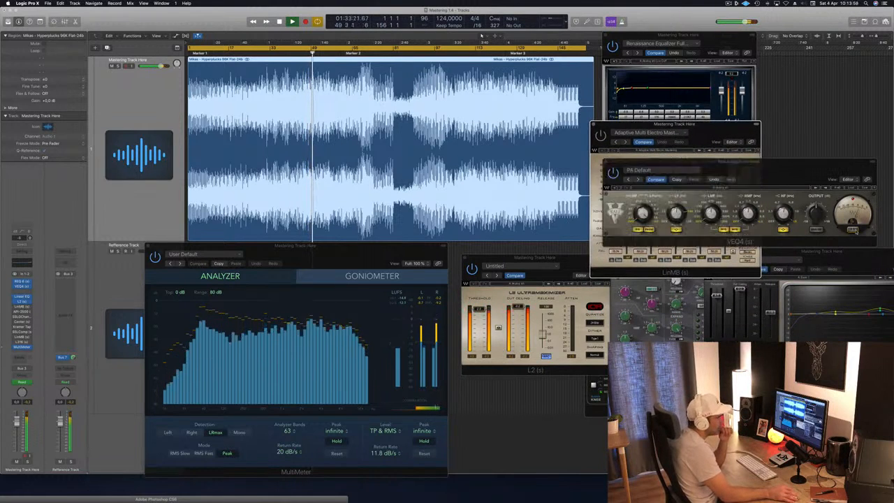
{"action": "left_click_drag", "start_coordinate": [714, 132], "coordinate": [695, 229]}
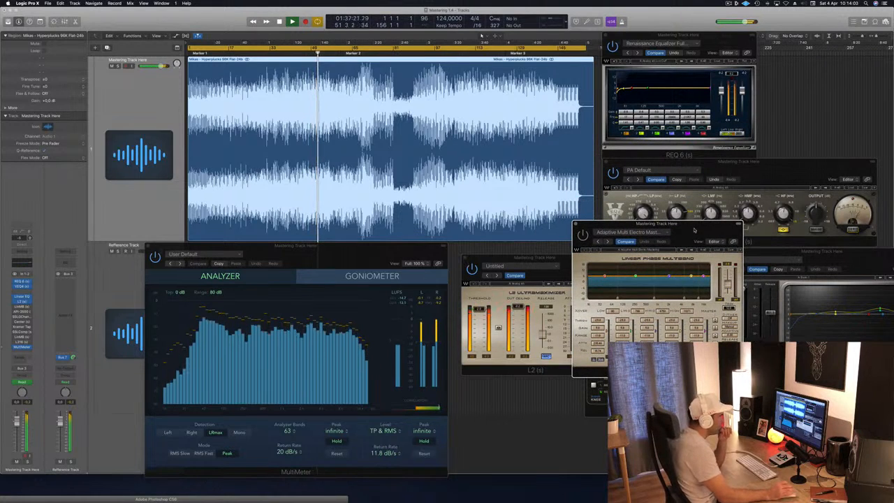
{"action": "left_click_drag", "start_coordinate": [691, 230], "coordinate": [669, 257]}
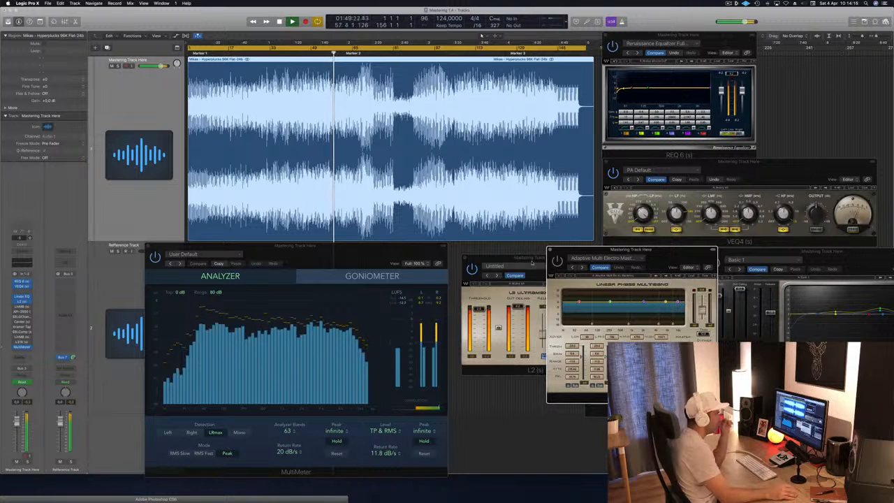
- Reposition the LinMB window over VEQ4 so that it no longer covers the L2 Ultramaximizer
{"action": "left_click_drag", "start_coordinate": [552, 272], "coordinate": [562, 207]}
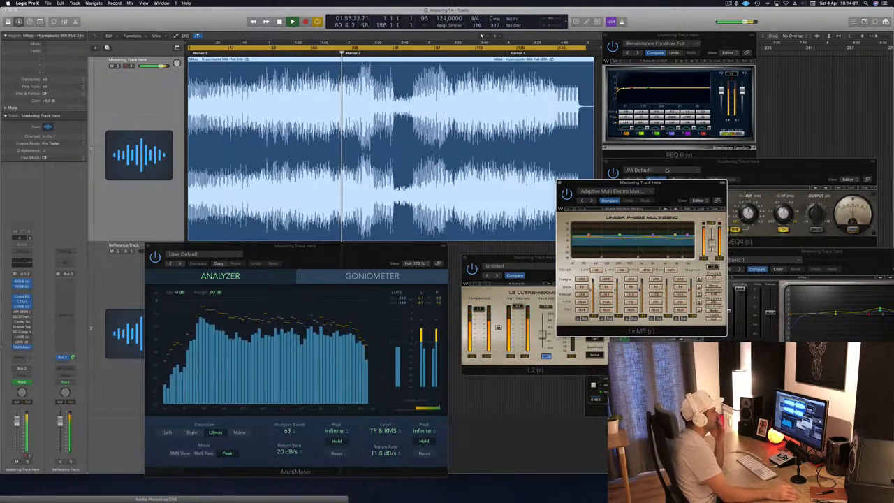
{"action": "left_click_drag", "start_coordinate": [683, 184], "coordinate": [715, 174]}
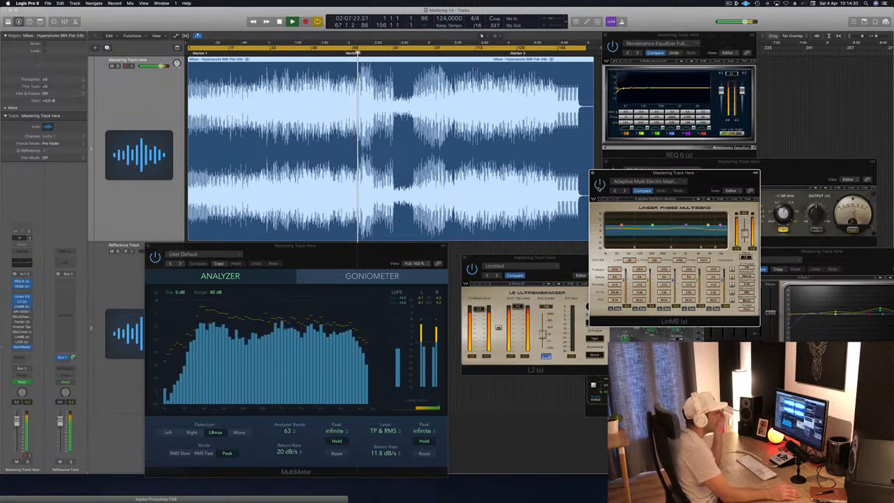
{"action": "left_click_drag", "start_coordinate": [724, 172], "coordinate": [711, 174]}
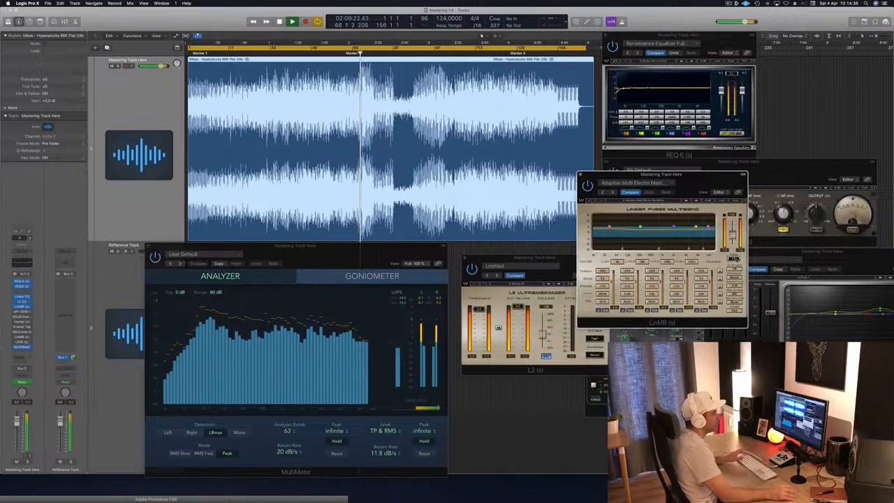
{"action": "left_click_drag", "start_coordinate": [727, 174], "coordinate": [740, 125]}
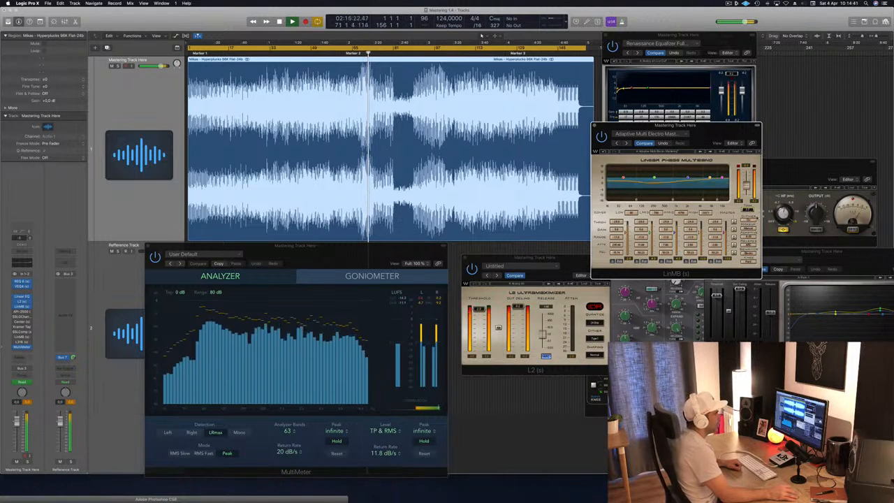
{"action": "left_click_drag", "start_coordinate": [719, 125], "coordinate": [728, 124]}
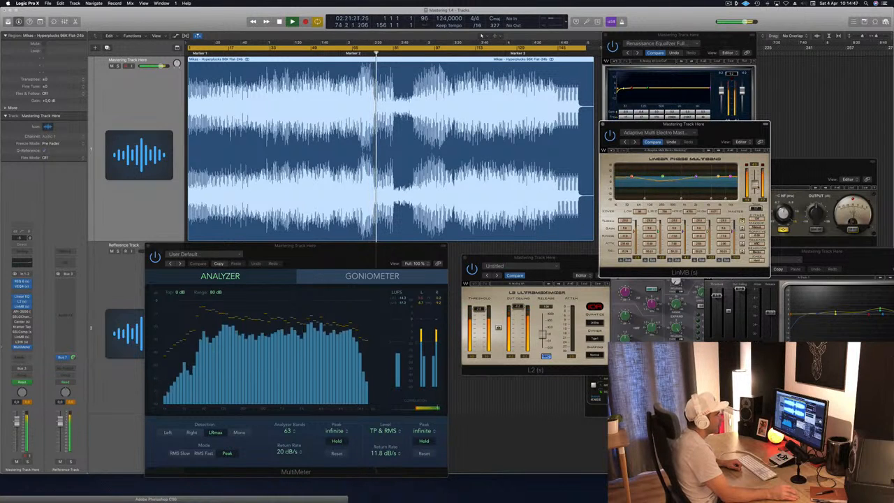
{"action": "left_click", "coordinate": [803, 166]}
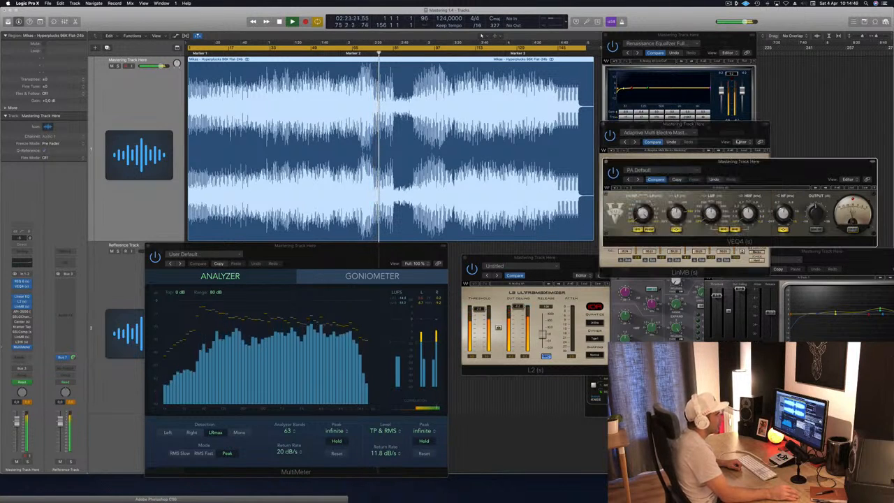
{"action": "left_click_drag", "start_coordinate": [725, 129], "coordinate": [739, 186]}
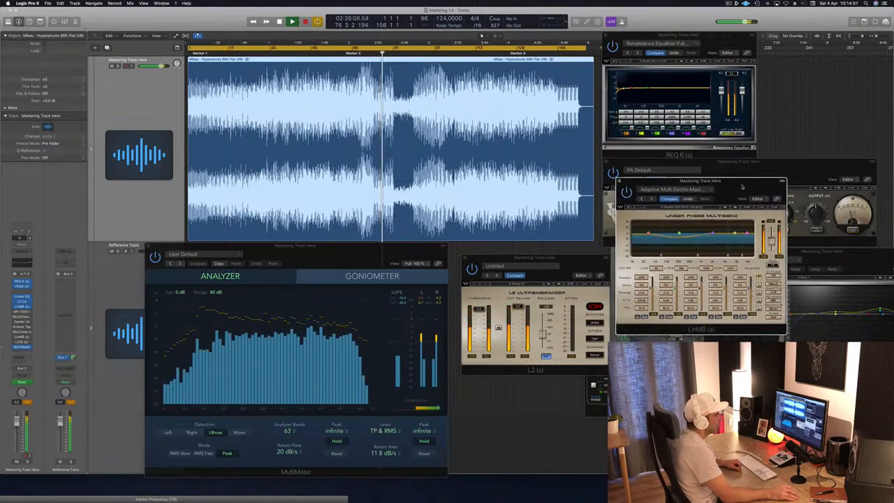
- Move the start of the cycle range to bar 47 and restart playback there to audition LinMB
{"action": "key", "text": "Return"}
{"action": "left_click", "coordinate": [272, 53]}
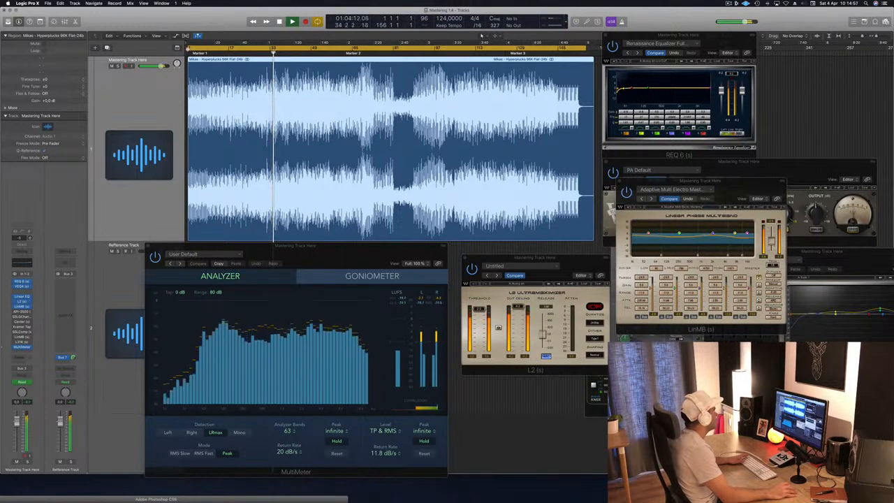
{"action": "left_click_drag", "start_coordinate": [188, 47], "coordinate": [306, 48]}
{"action": "key", "text": "space"}
{"action": "key", "text": "space"}
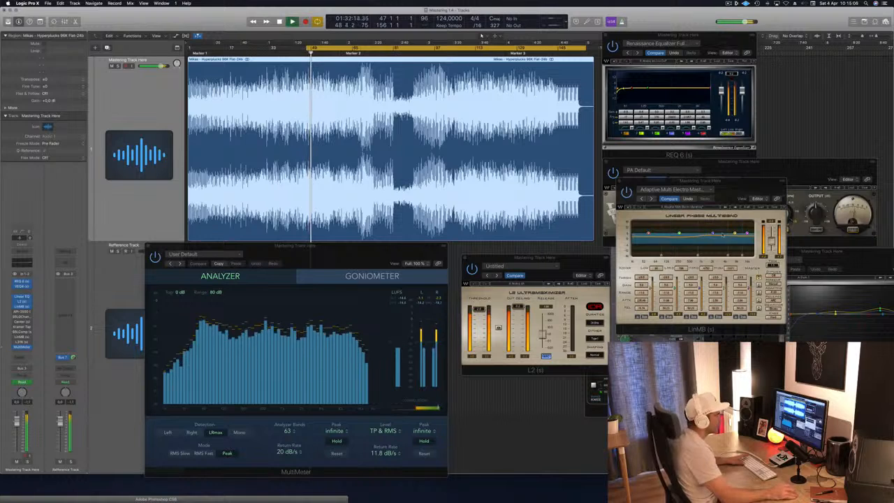
{"action": "left_click", "coordinate": [760, 278]}
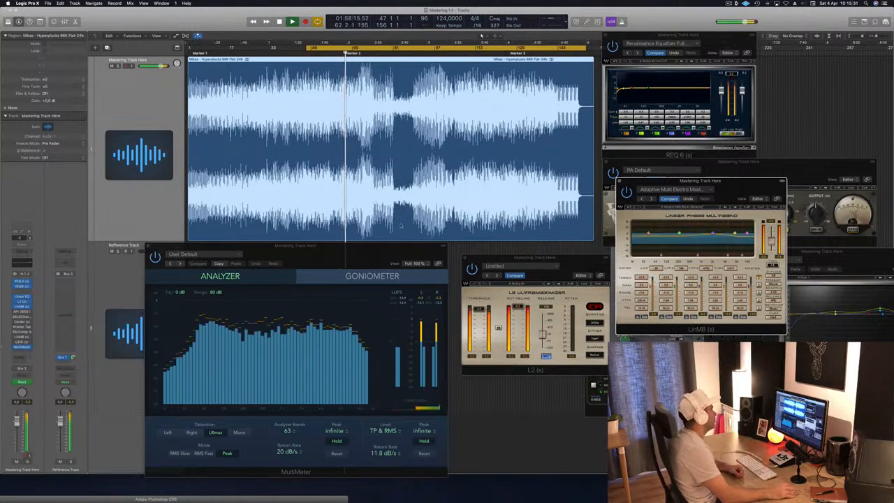
- Enable the API-2500 compressor on the mastering track, open it and place its window across the MultiMeter and L2 windows
{"action": "left_click", "coordinate": [355, 260]}
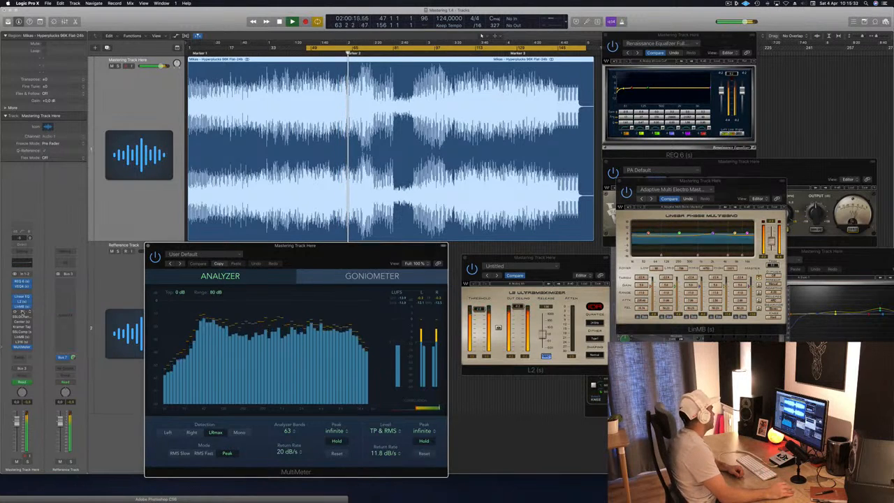
{"action": "left_click", "coordinate": [22, 313]}
{"action": "left_click", "coordinate": [23, 312]}
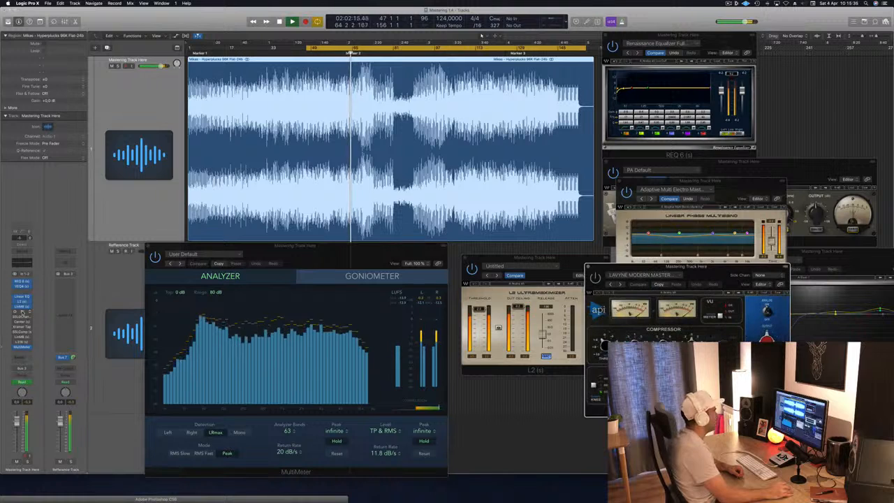
{"action": "left_click_drag", "start_coordinate": [716, 275], "coordinate": [489, 290]}
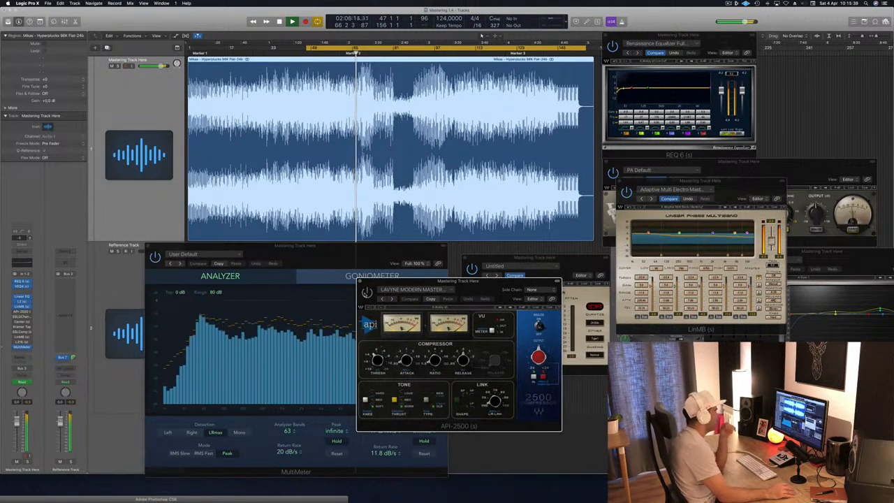
{"action": "left_click_drag", "start_coordinate": [490, 284], "coordinate": [490, 265]}
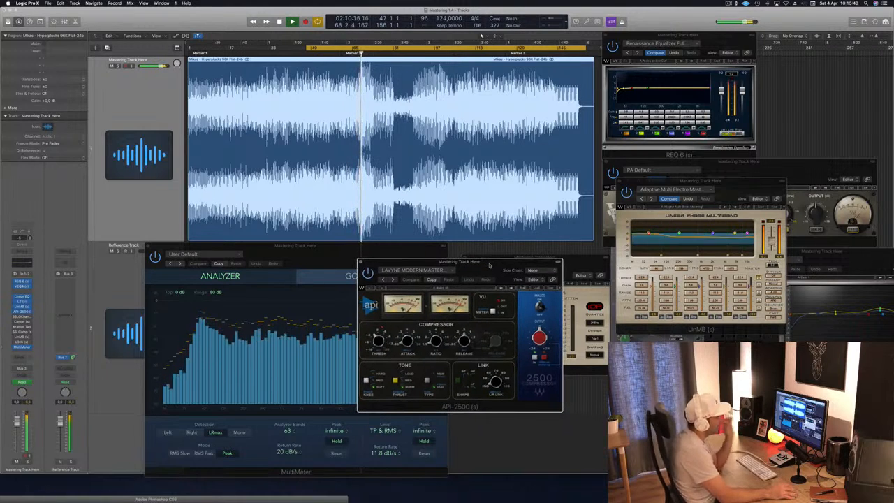
{"action": "left_click_drag", "start_coordinate": [489, 265], "coordinate": [486, 246]}
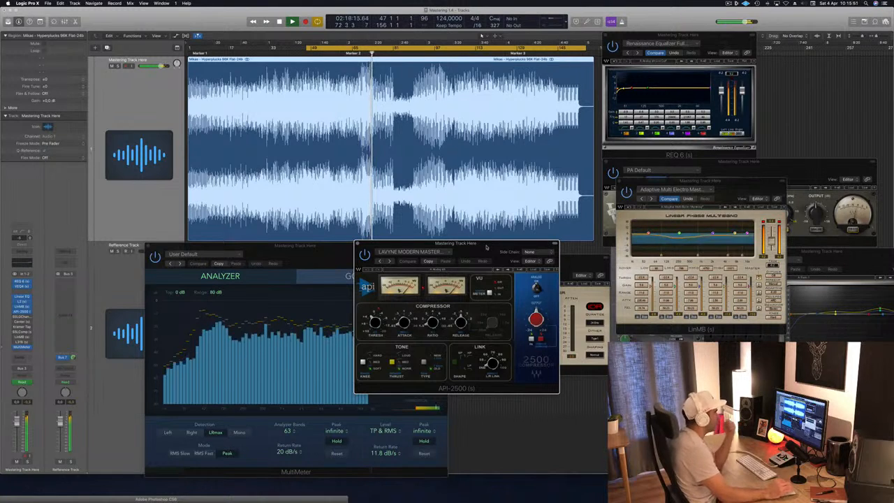
- Move the start of the cycle range to bar 105 and restart playback from there
{"action": "left_click", "coordinate": [455, 52]}
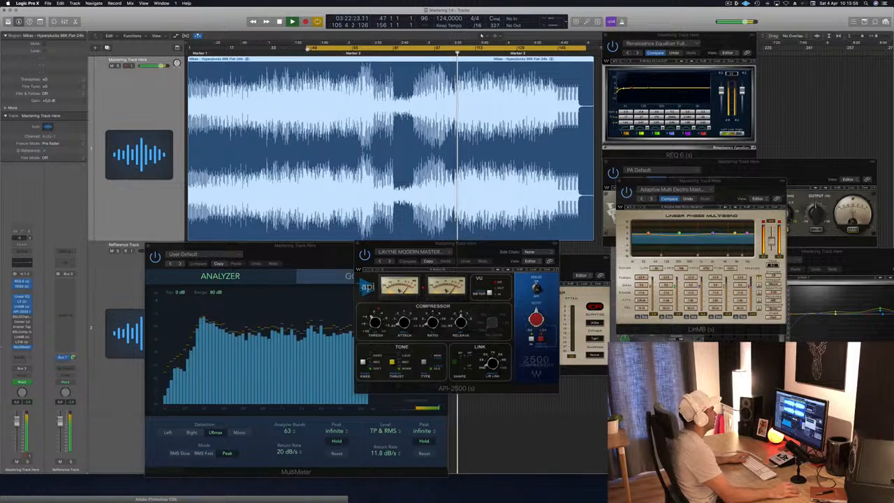
{"action": "left_click_drag", "start_coordinate": [306, 49], "coordinate": [456, 51]}
{"action": "key", "text": "space"}
{"action": "key", "text": "space"}
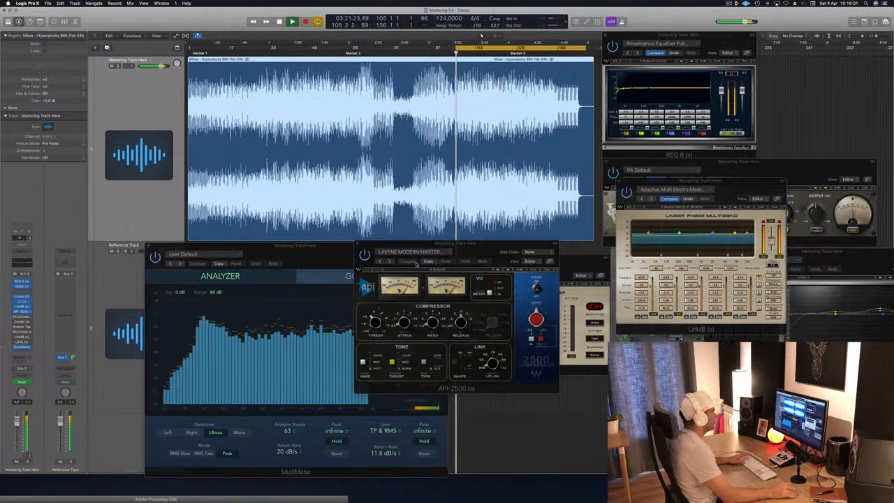
- Rearrange the plug-in windows, shifting LinMB toward VEQ4's output section and the API-2500 up over the L2 window
{"action": "left_click_drag", "start_coordinate": [485, 248], "coordinate": [509, 207]}
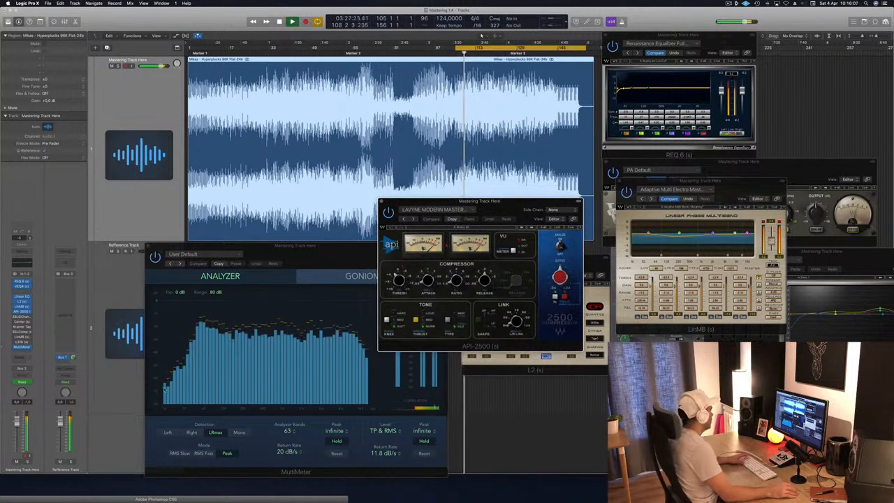
{"action": "left_click", "coordinate": [22, 316]}
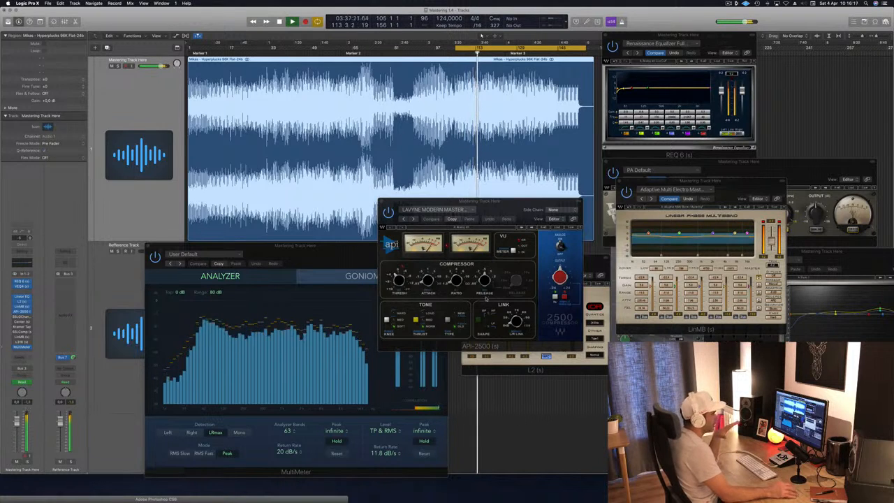
{"action": "left_click", "coordinate": [764, 187]}
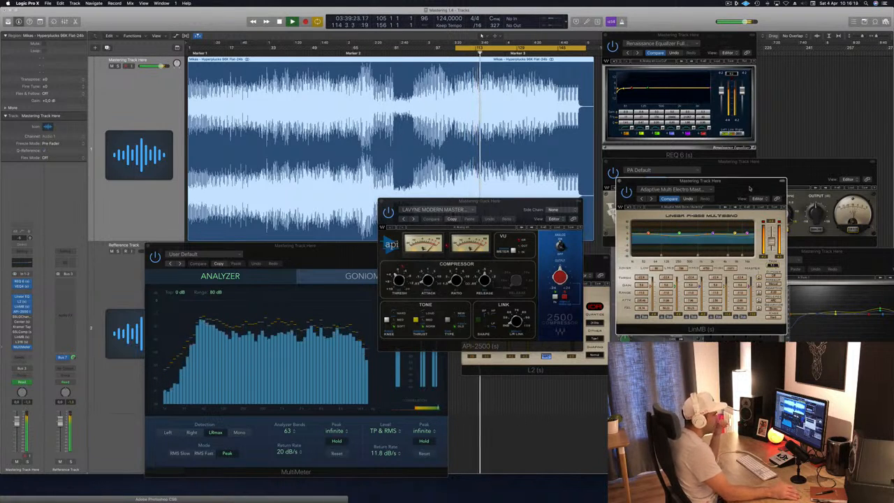
{"action": "left_click_drag", "start_coordinate": [763, 187], "coordinate": [841, 175]}
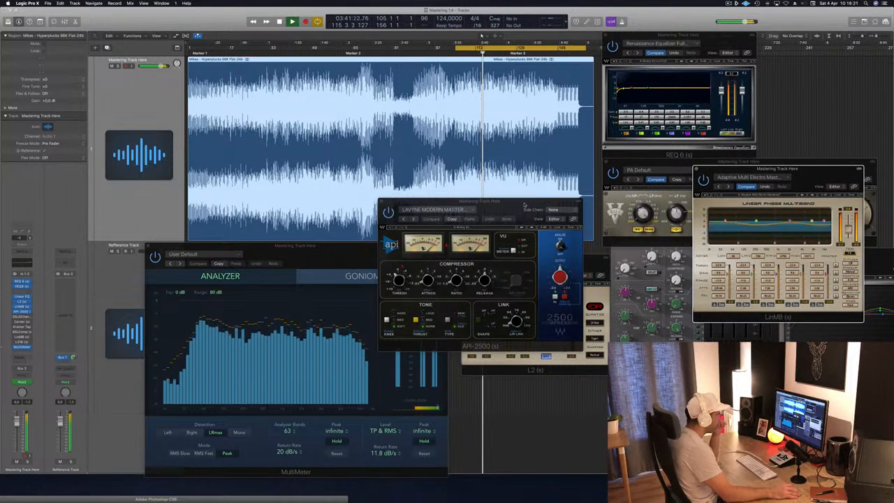
{"action": "left_click_drag", "start_coordinate": [525, 205], "coordinate": [547, 203]}
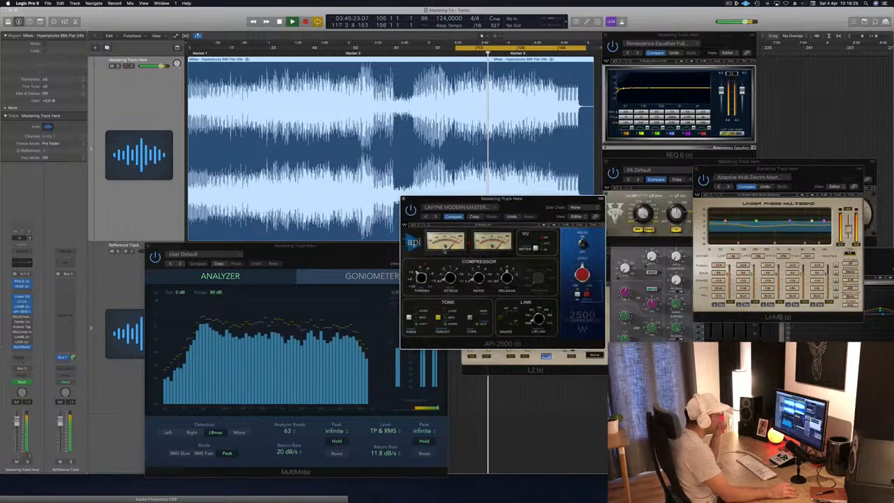
{"action": "left_click_drag", "start_coordinate": [520, 202], "coordinate": [550, 206]}
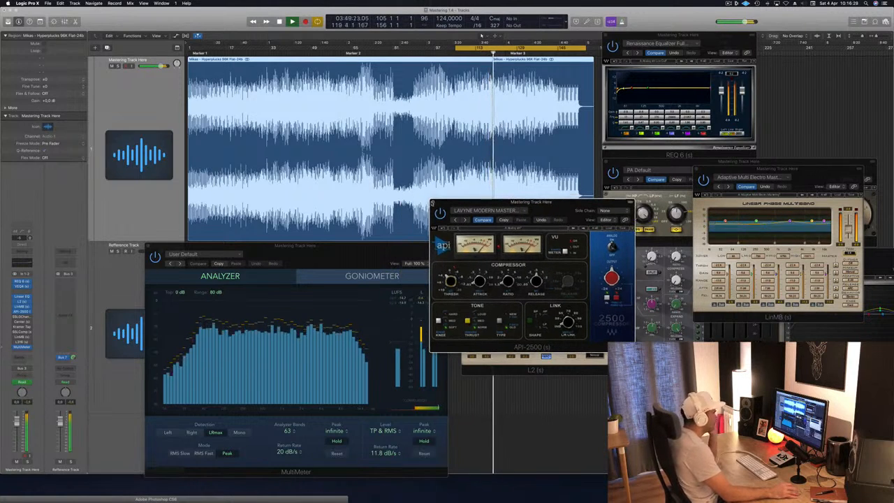
- Close the API-2500 window and bring the MultiMeter to the front, nudging it slightly
{"action": "left_click", "coordinate": [432, 203]}
{"action": "left_click", "coordinate": [383, 325]}
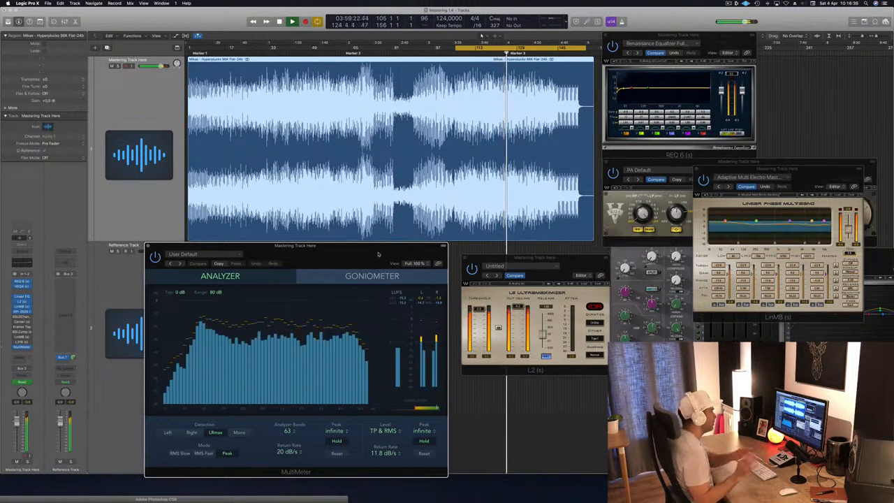
{"action": "left_click_drag", "start_coordinate": [378, 253], "coordinate": [381, 254]}
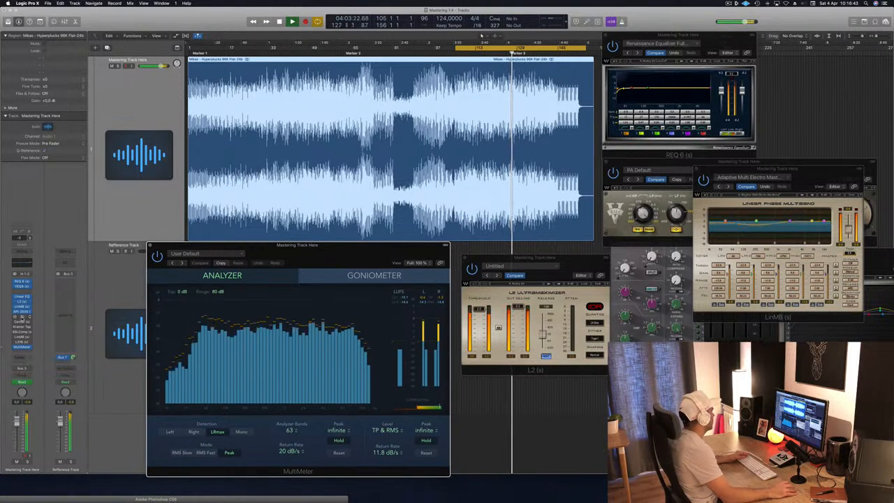
- Enable the SSLGChannel plug-in on the mastering track, open it and place its window partly over the L2 Ultramaximizer
{"action": "left_click", "coordinate": [22, 318]}
{"action": "left_click", "coordinate": [22, 317]}
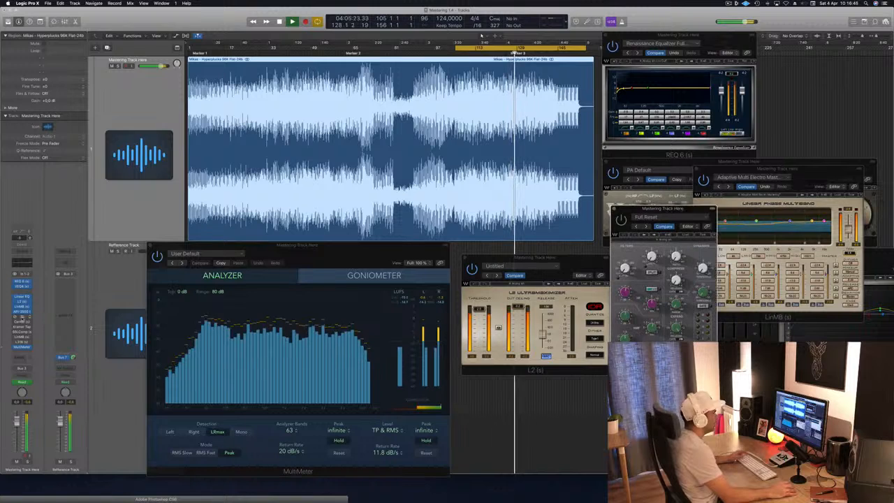
{"action": "left_click_drag", "start_coordinate": [673, 209], "coordinate": [610, 218]}
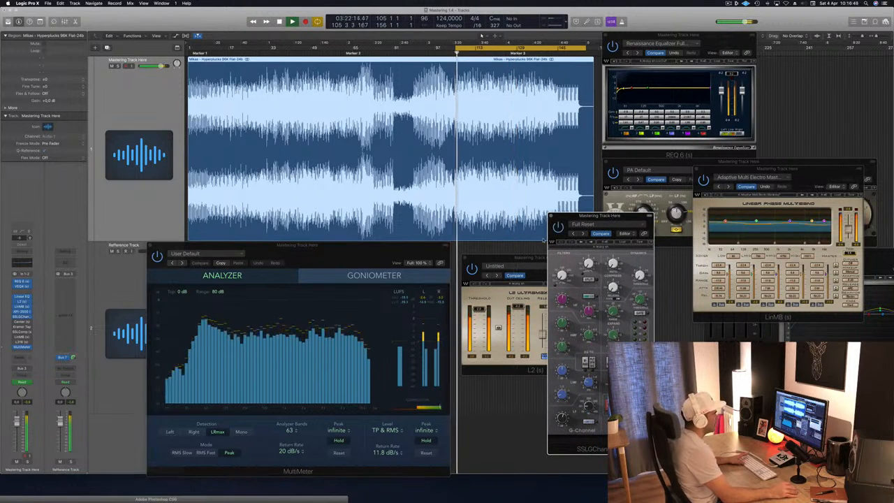
- Audition the track through SSLGChannel, pausing and resuming playback, and move the LinMB window down to uncover VEQ4's knobs
{"action": "key", "text": "space"}
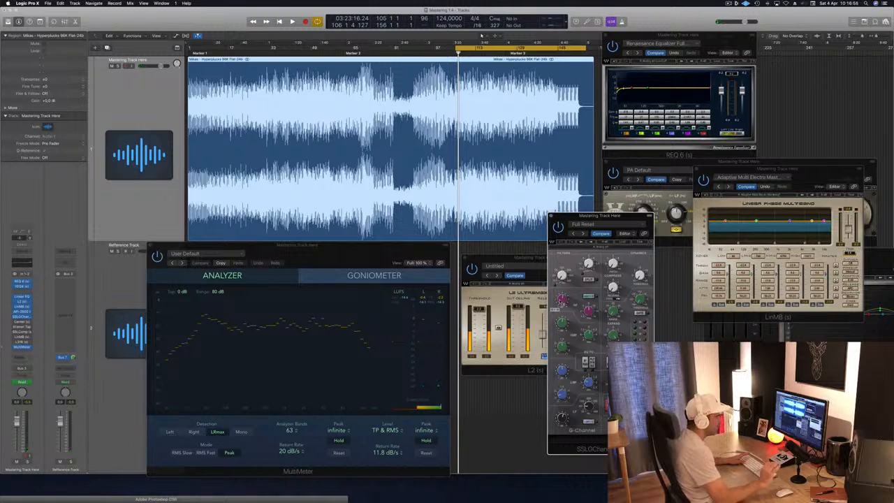
{"action": "key", "text": "space"}
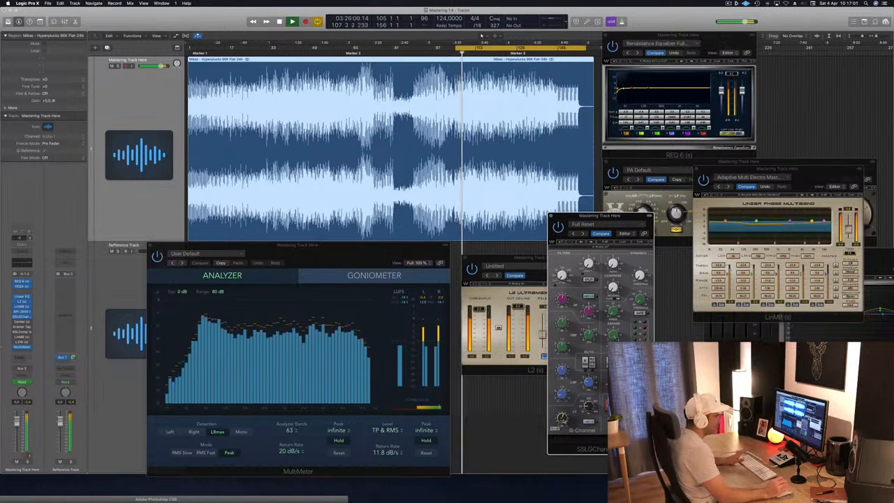
{"action": "key", "text": "space"}
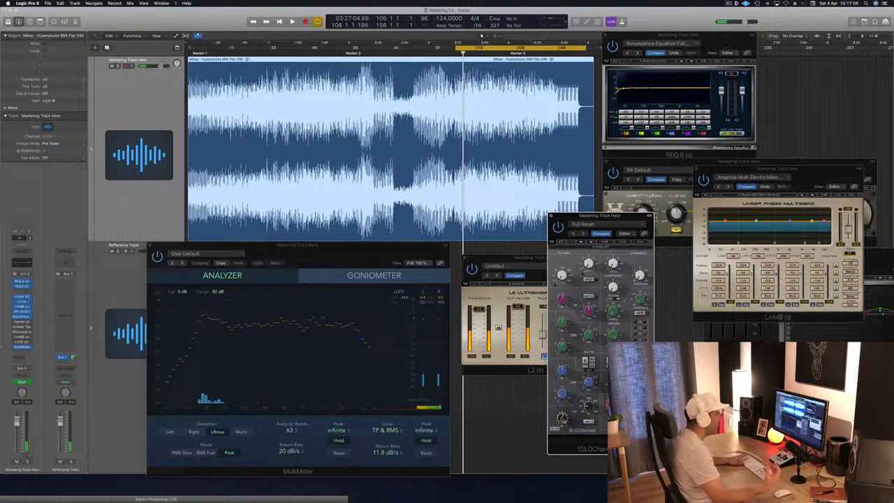
{"action": "key", "text": "space"}
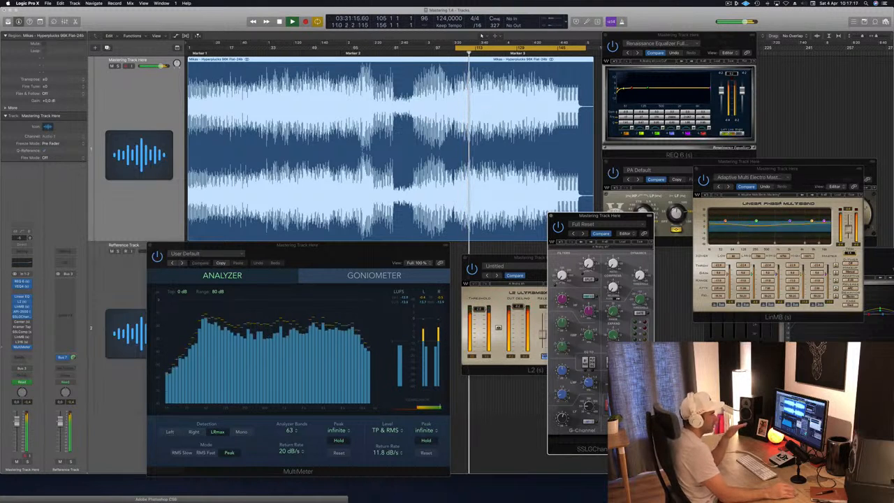
{"action": "left_click_drag", "start_coordinate": [819, 162], "coordinate": [847, 219]}
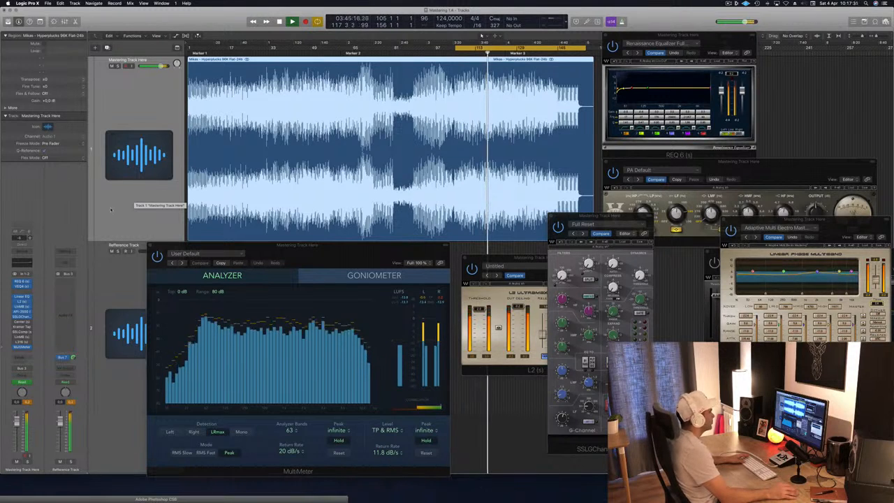
- With playback paused, enable and open the Center plug-in, resume playback, place its window beside SSLGChannel and select its Master knob
{"action": "key", "text": "space"}
{"action": "left_click", "coordinate": [16, 322]}
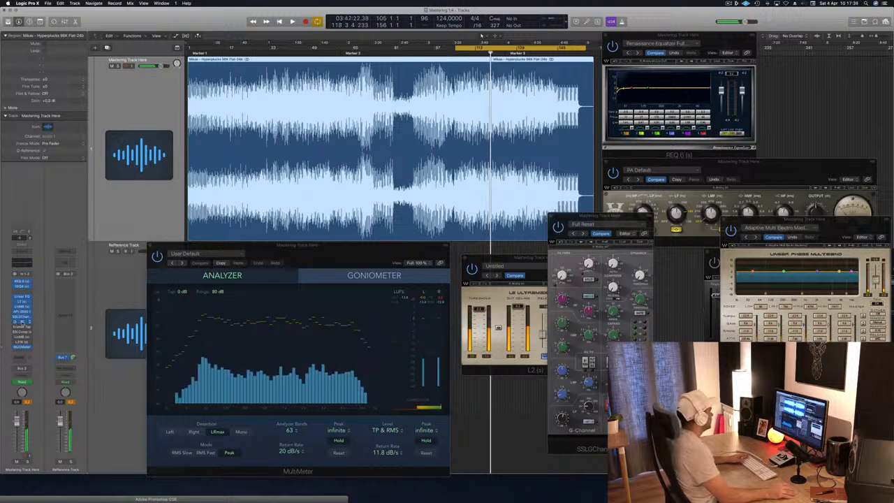
{"action": "left_click", "coordinate": [22, 322]}
{"action": "key", "text": "space"}
{"action": "left_click_drag", "start_coordinate": [118, 24], "coordinate": [494, 167]}
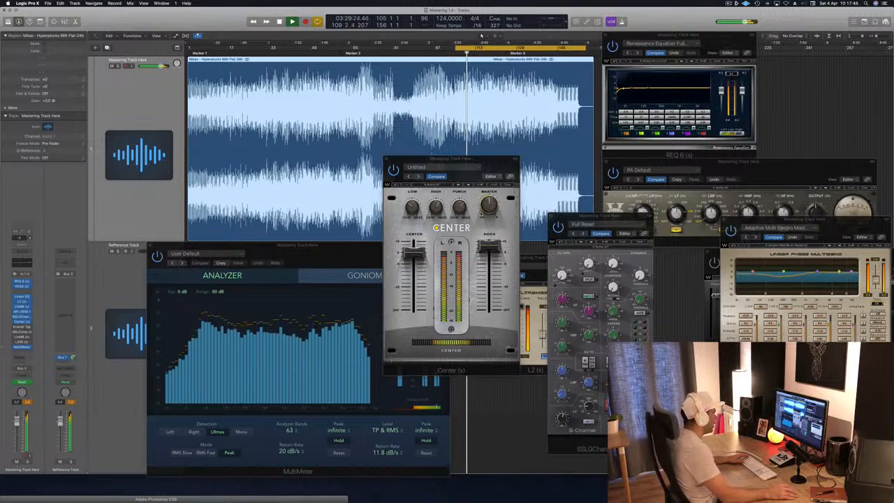
{"action": "left_click", "coordinate": [490, 208]}
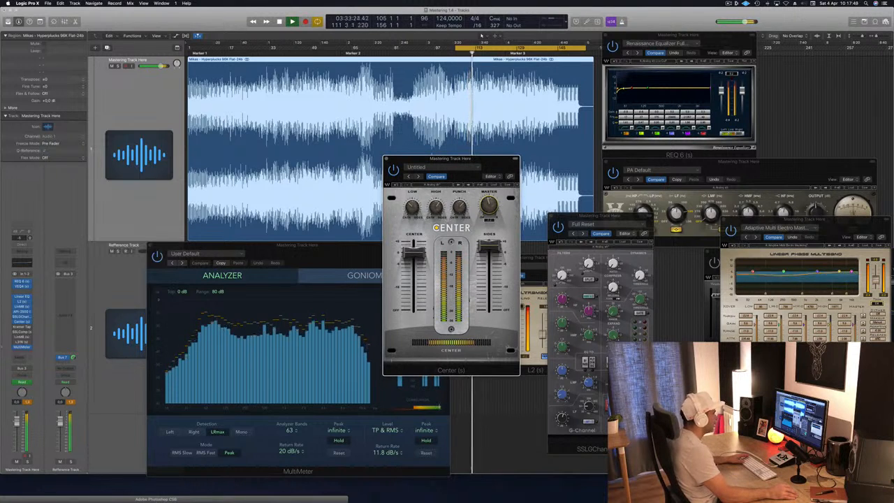
- Audition the track through the Center plug-in, pausing and resuming playback and restarting it from the start of the cycle range
{"action": "key", "text": "space"}
{"action": "key", "text": "space"}
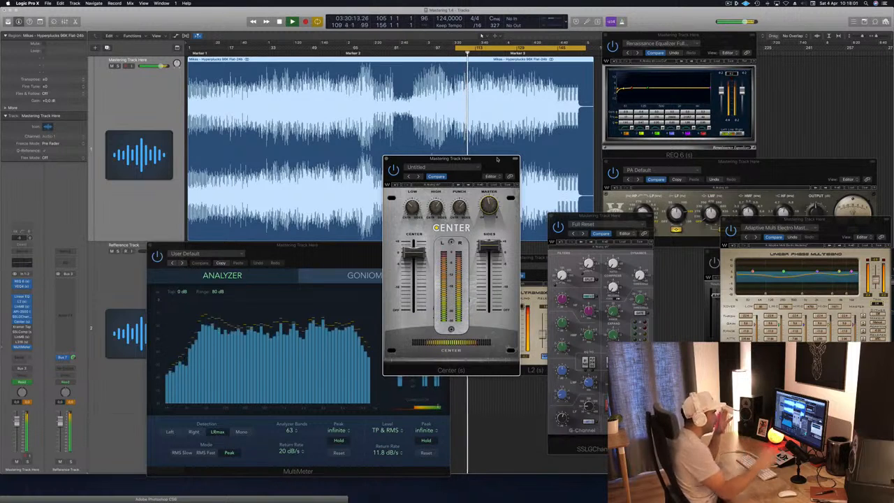
{"action": "left_click", "coordinate": [628, 216]}
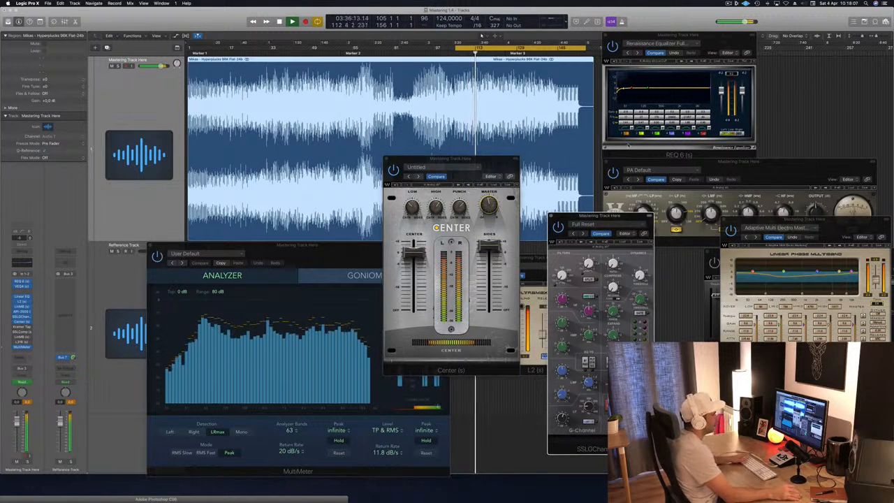
{"action": "key", "text": "b"}
{"action": "key", "text": "space"}
{"action": "key", "text": "space"}
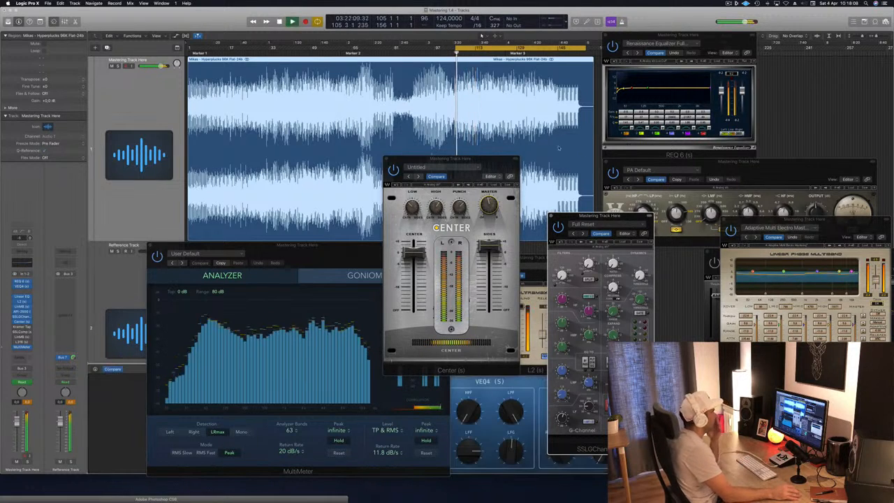
- Shift the Center window toward SSLGChannel while the track plays and close it
{"action": "left_click", "coordinate": [479, 161]}
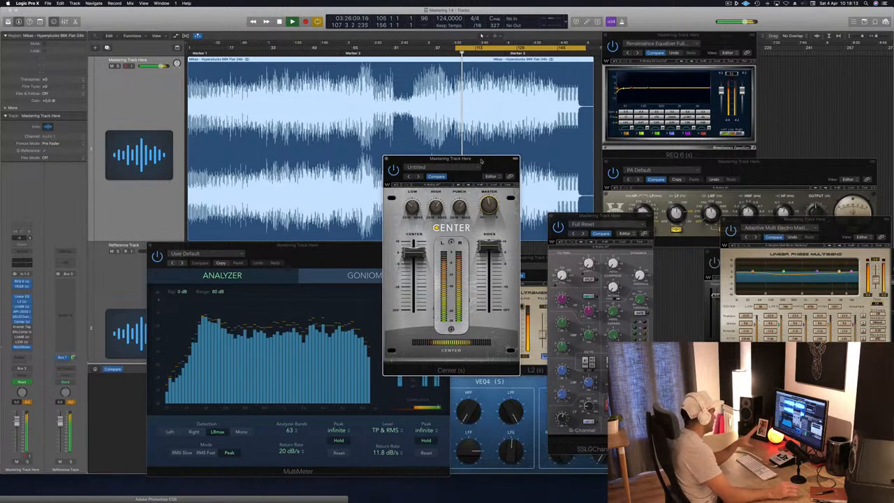
{"action": "left_click_drag", "start_coordinate": [480, 162], "coordinate": [488, 166]}
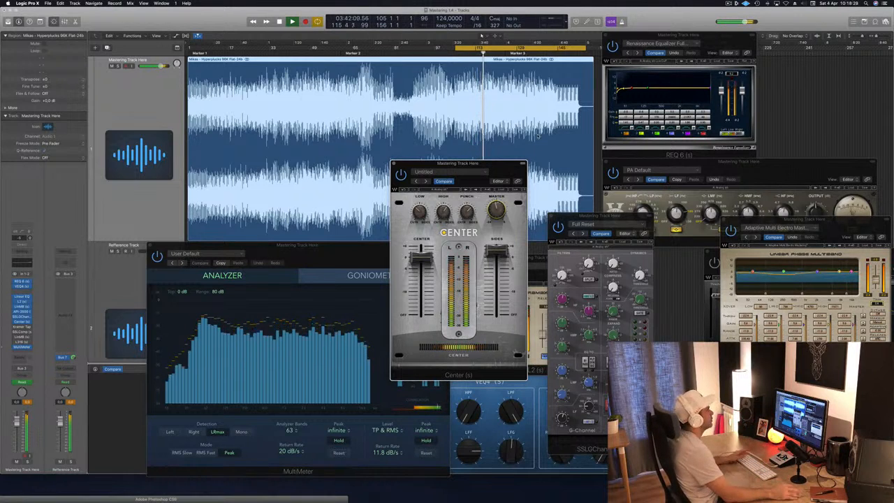
{"action": "left_click_drag", "start_coordinate": [496, 166], "coordinate": [515, 168]}
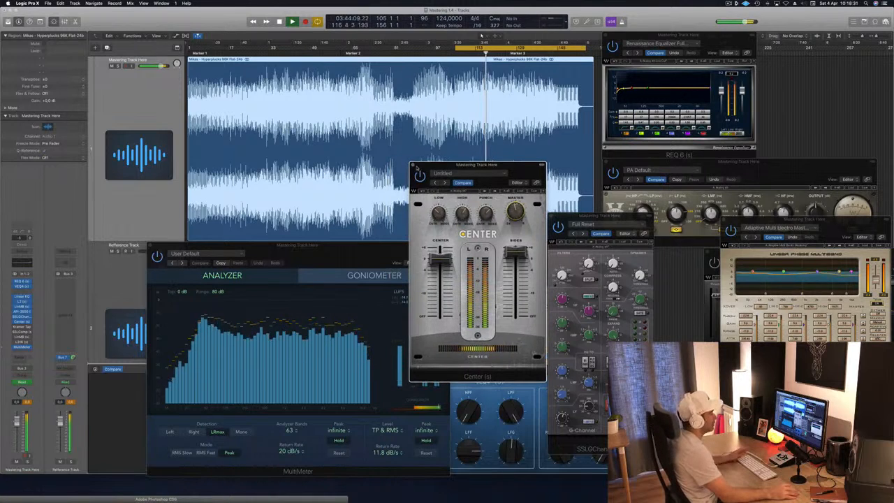
{"action": "left_click", "coordinate": [417, 168]}
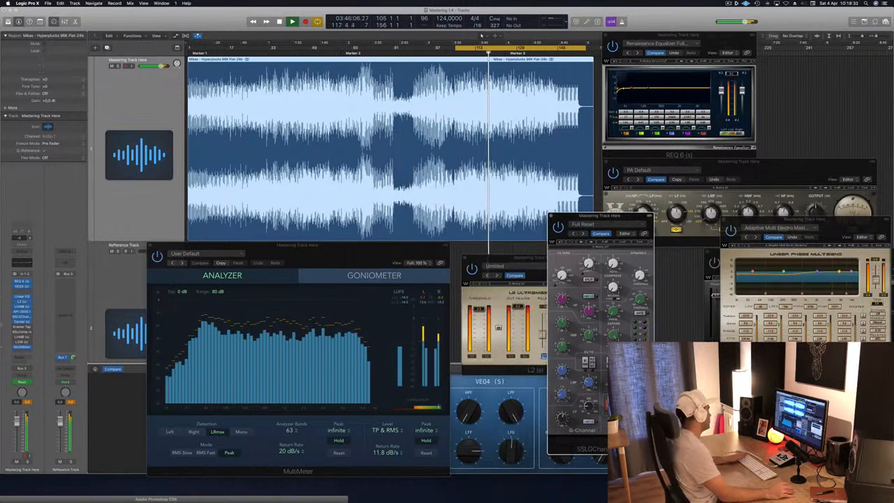
- Open the Kramer Tape plug-in on the mastering track and place its window above the L2 Ultramaximizer, pausing playback
{"action": "left_click", "coordinate": [22, 326]}
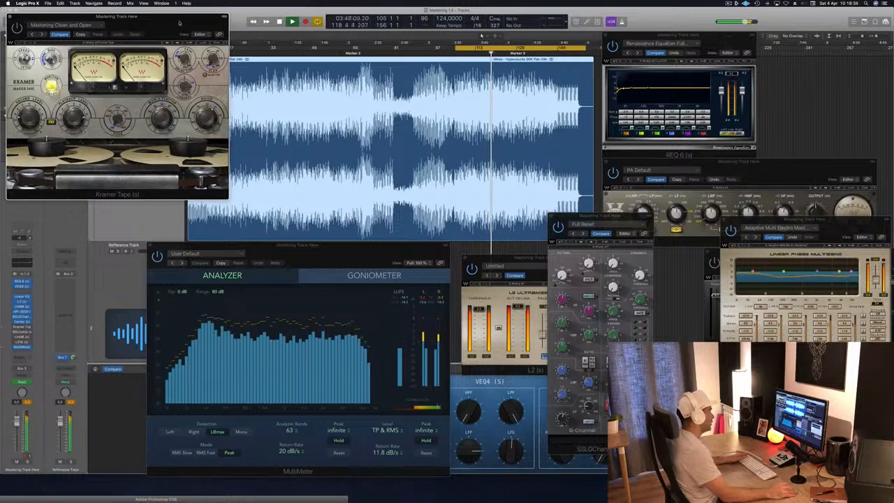
{"action": "left_click_drag", "start_coordinate": [179, 25], "coordinate": [601, 139]}
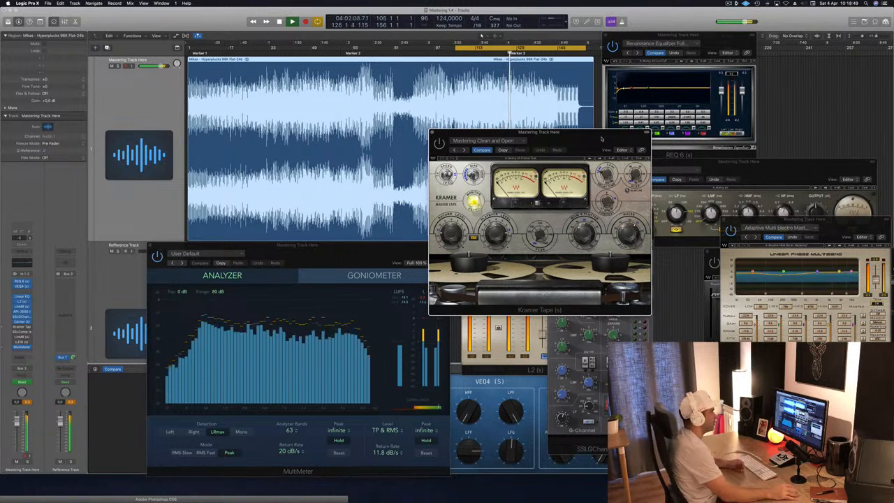
{"action": "left_click_drag", "start_coordinate": [601, 139], "coordinate": [480, 126]}
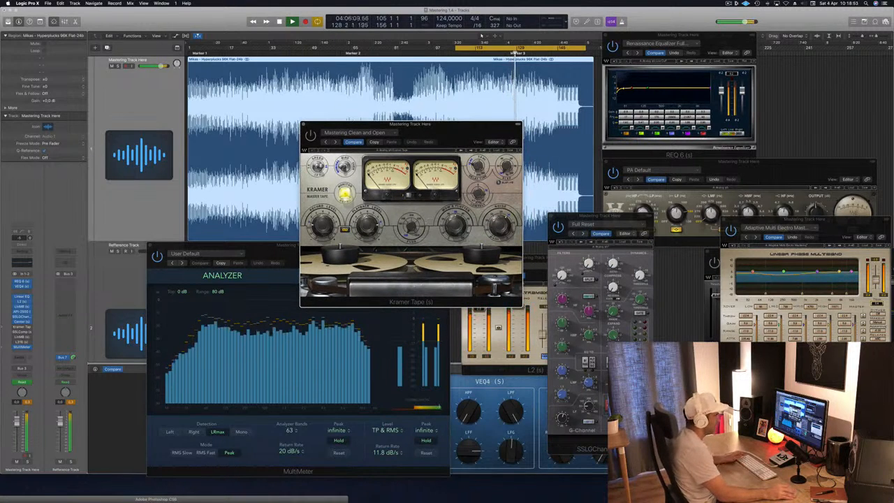
{"action": "left_click", "coordinate": [598, 216]}
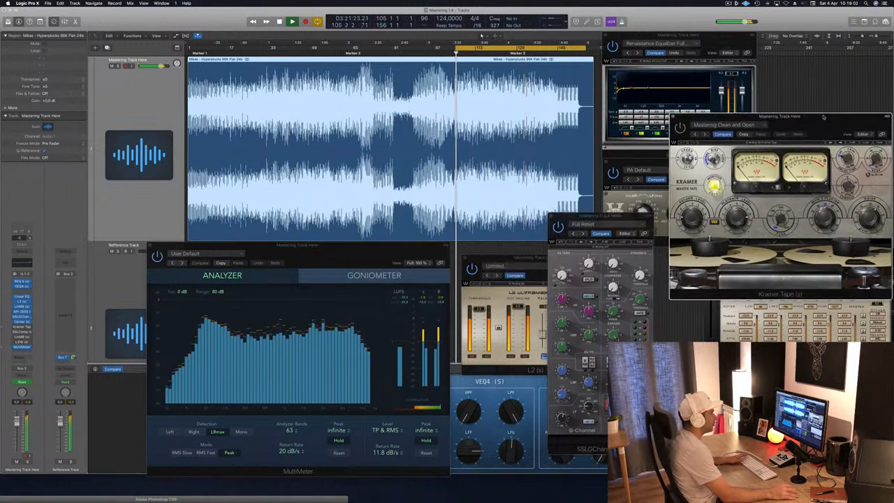
{"action": "left_click_drag", "start_coordinate": [823, 117], "coordinate": [840, 98]}
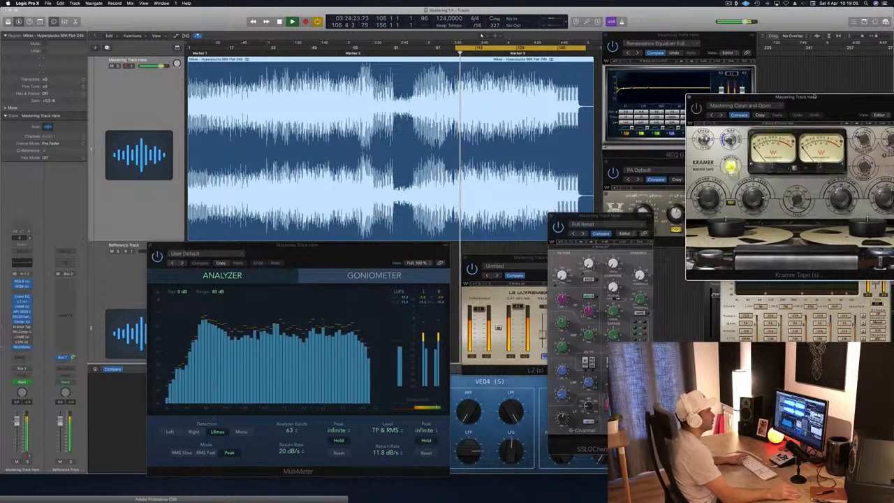
{"action": "left_click_drag", "start_coordinate": [840, 98], "coordinate": [566, 115]}
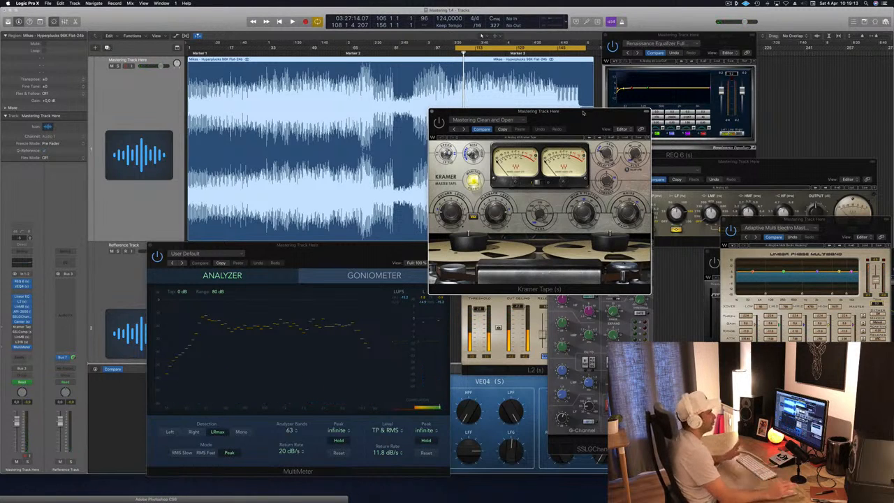
{"action": "left_click_drag", "start_coordinate": [583, 112], "coordinate": [587, 114]}
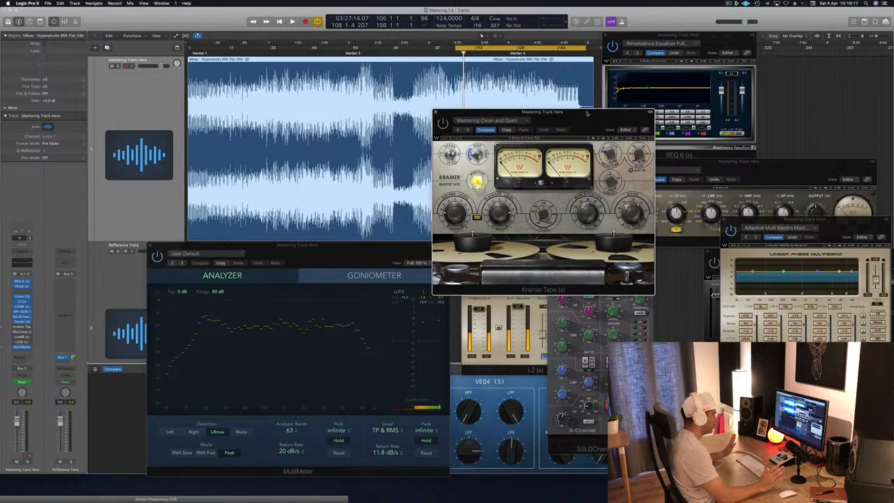
- Enable Kramer Tape and audition the track through it, pausing and resuming playback, and move its window partly over REQ 6
{"action": "key", "text": "space"}
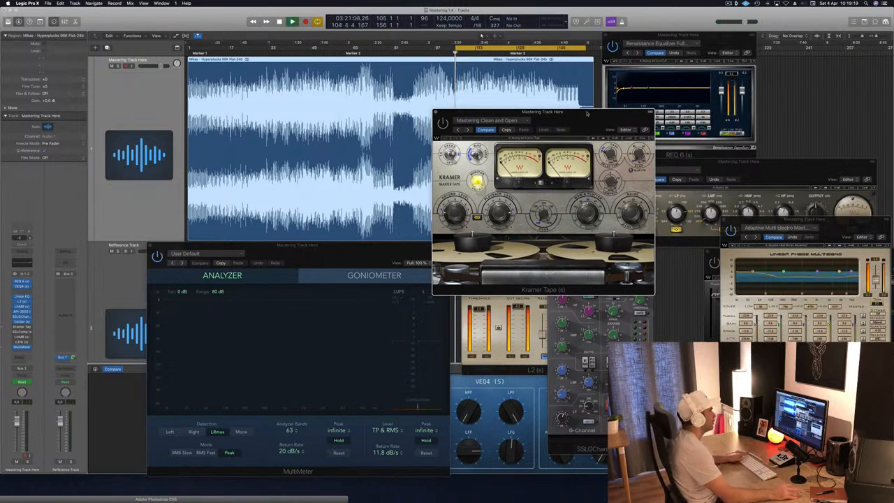
{"action": "left_click_drag", "start_coordinate": [587, 113], "coordinate": [559, 122]}
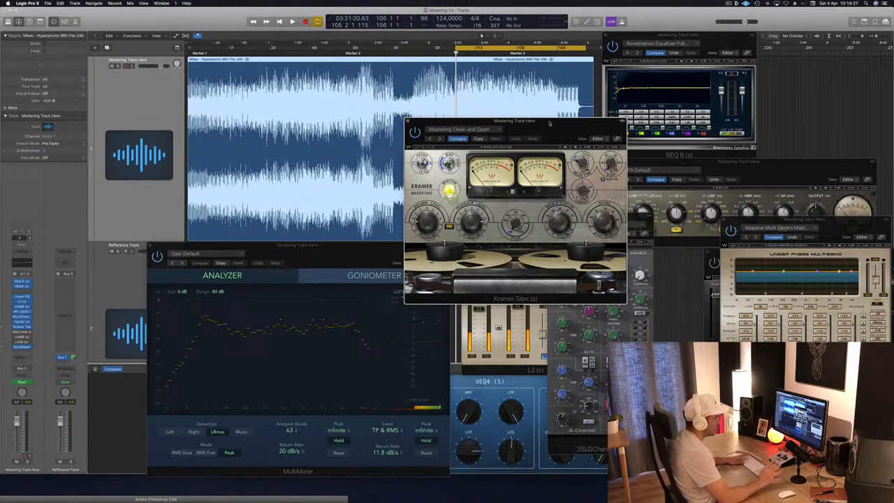
{"action": "key", "text": "space"}
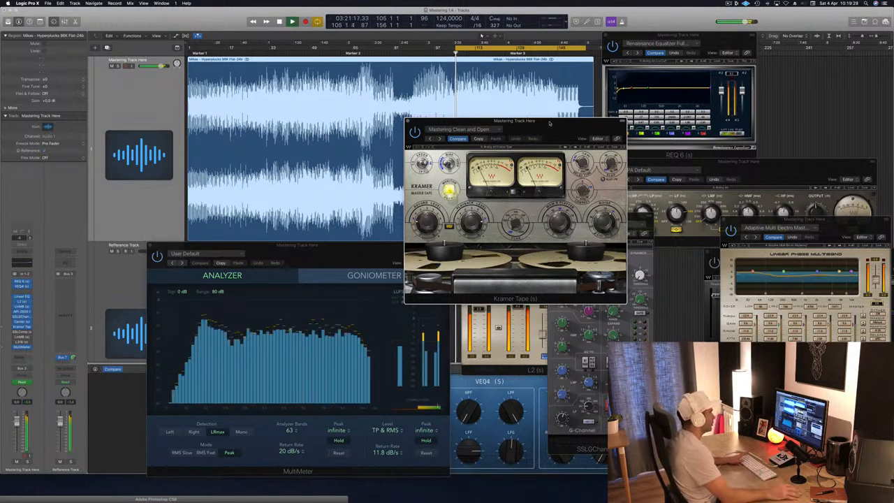
{"action": "left_click_drag", "start_coordinate": [550, 123], "coordinate": [559, 124]}
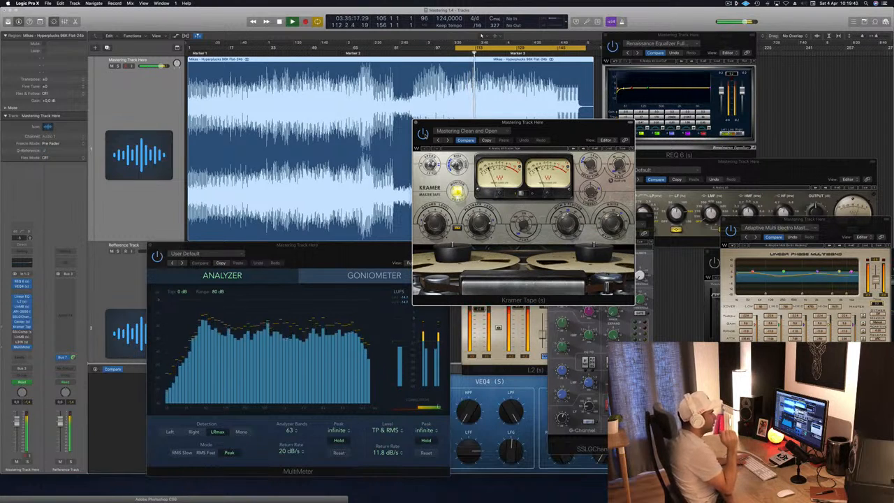
{"action": "key", "text": "space"}
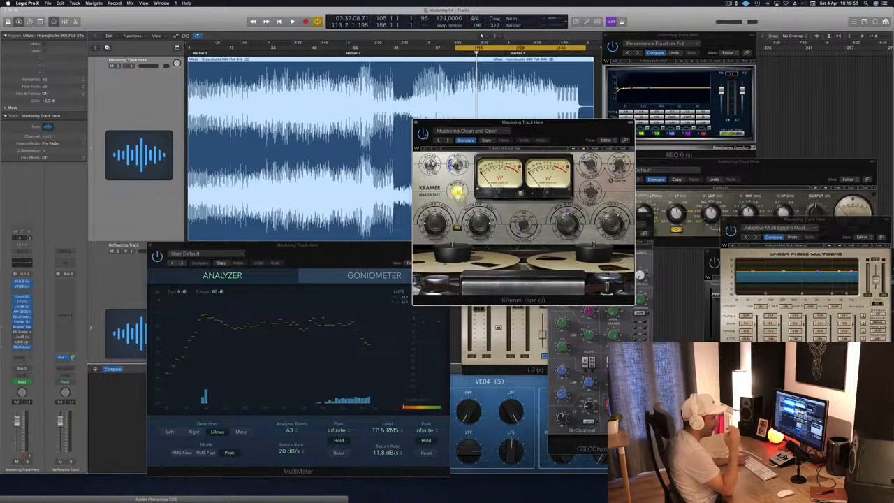
{"action": "key", "text": "space"}
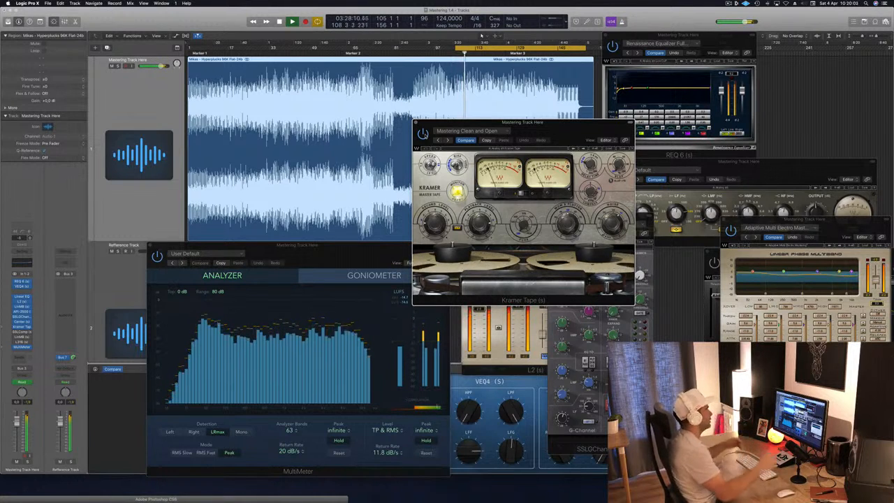
{"action": "left_click_drag", "start_coordinate": [555, 123], "coordinate": [601, 127]}
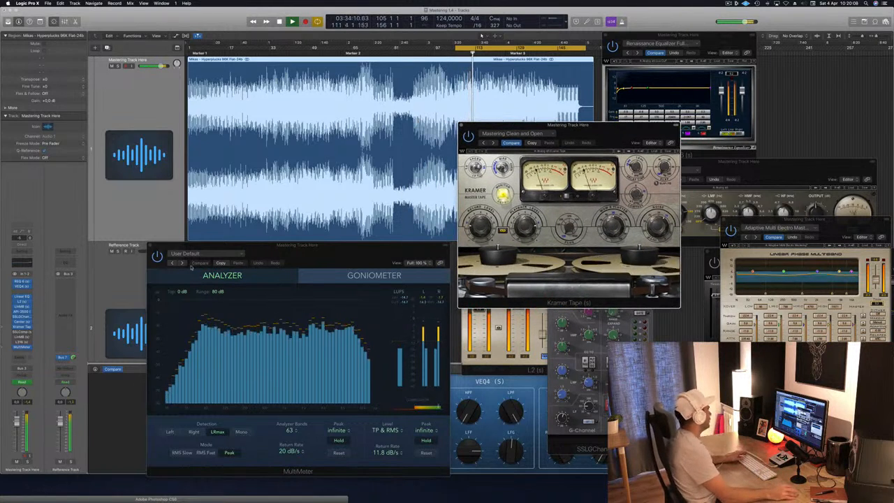
- Open and enable the SSLComp plug-in, place it over Kramer Tape, audition the track through it and close its window
{"action": "left_click", "coordinate": [22, 333]}
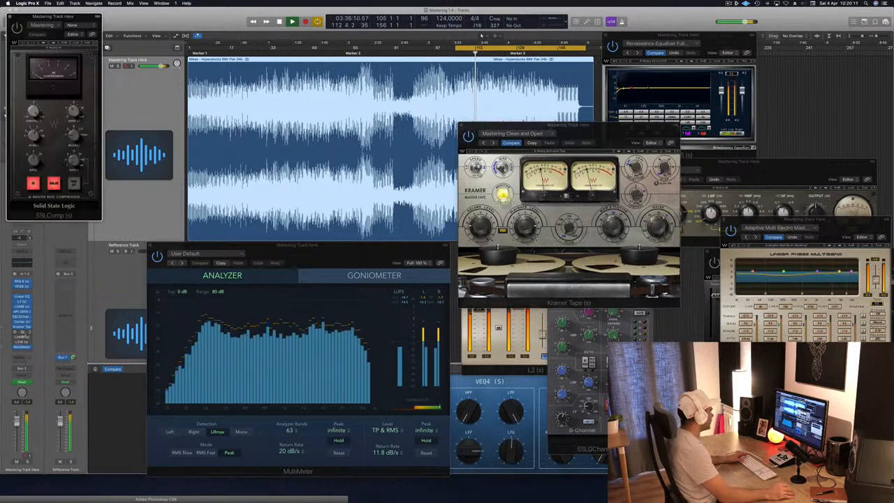
{"action": "left_click_drag", "start_coordinate": [42, 16], "coordinate": [642, 102]}
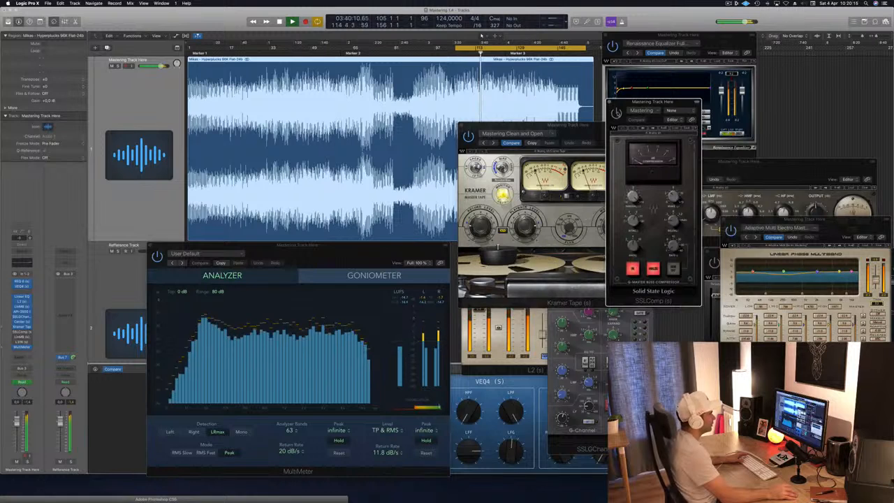
{"action": "left_click_drag", "start_coordinate": [666, 106], "coordinate": [633, 121]}
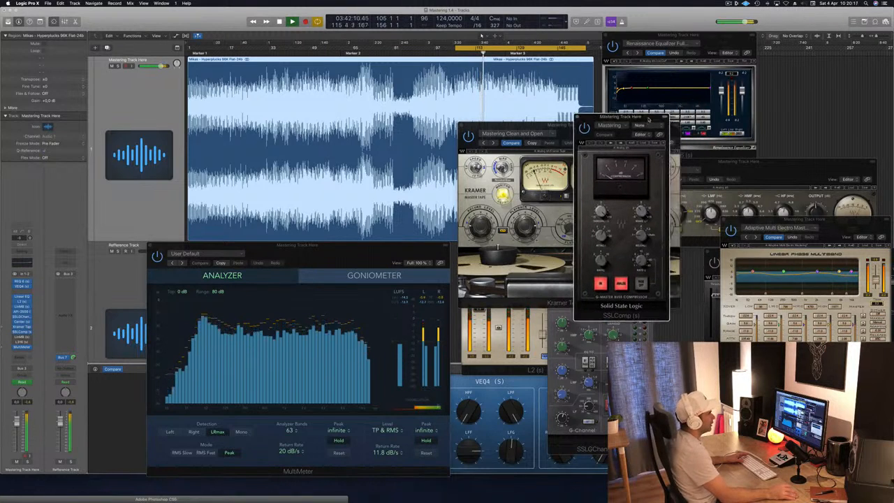
{"action": "key", "text": "space"}
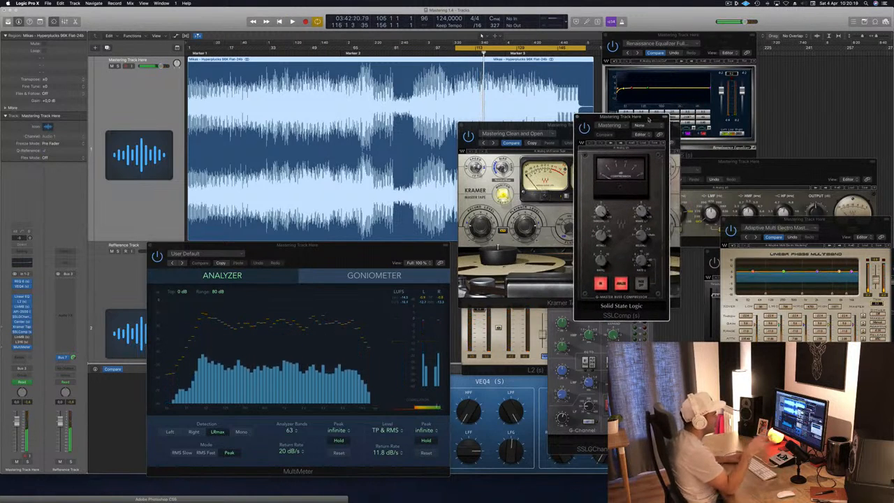
{"action": "key", "text": "space"}
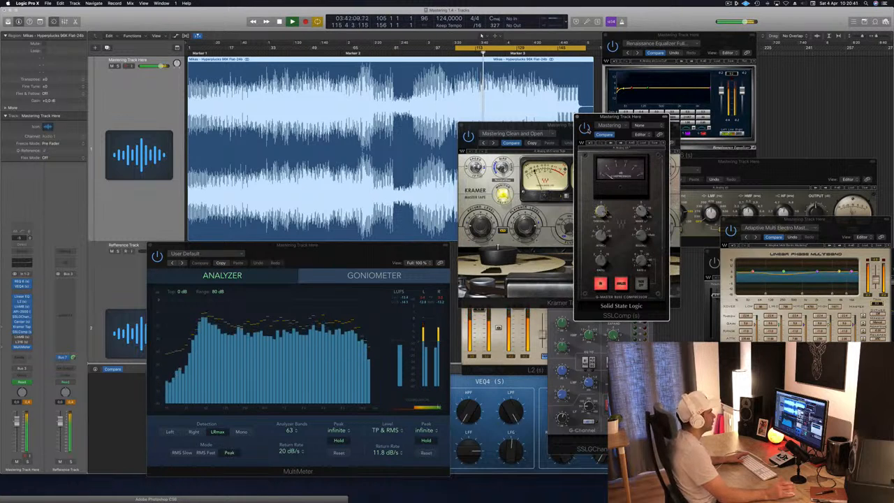
{"action": "left_click", "coordinate": [577, 116]}
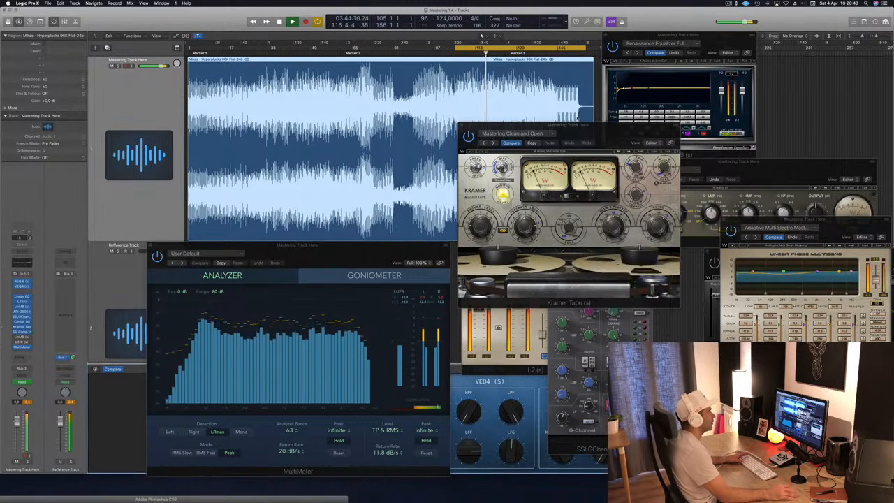
- Move Kramer Tape clear of SSLGChannel, pause playback, and open the second LinMB (Multi Opto Mastering), placing it above the L2 Ultramaximizer
{"action": "left_click_drag", "start_coordinate": [602, 133], "coordinate": [814, 81]}
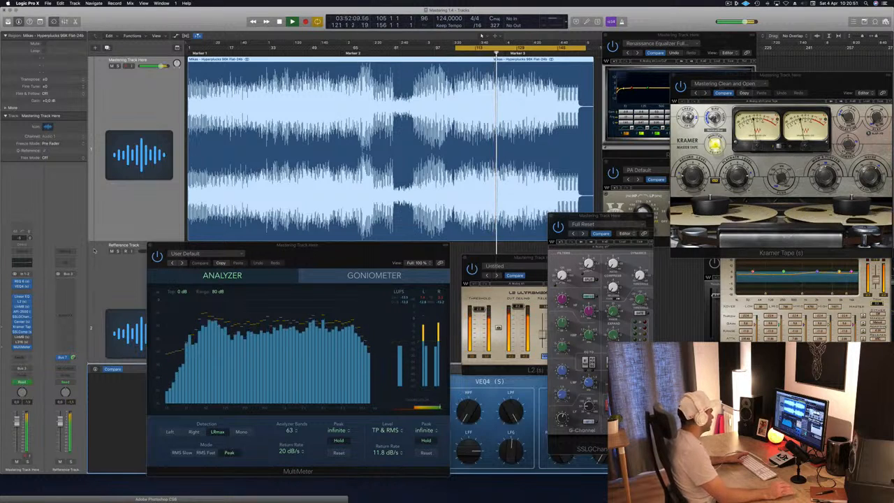
{"action": "key", "text": "space"}
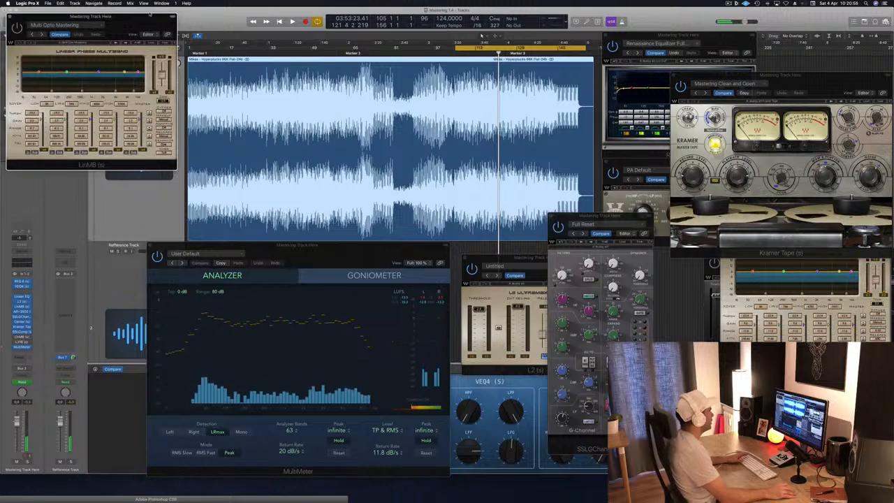
{"action": "left_click_drag", "start_coordinate": [149, 14], "coordinate": [451, 112]}
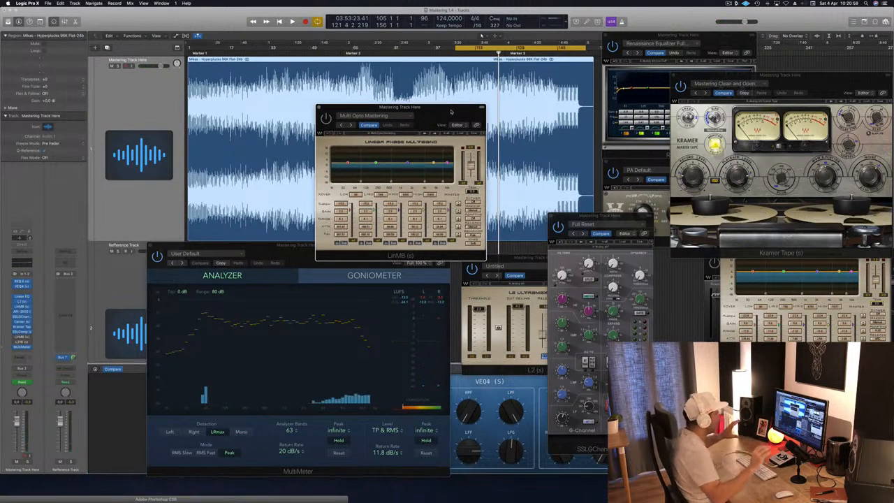
{"action": "left_click", "coordinate": [271, 250]}
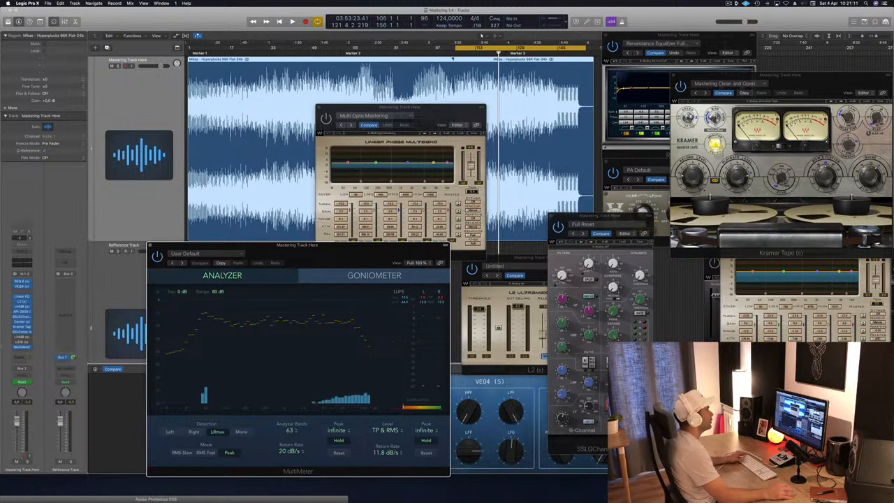
{"action": "left_click_drag", "start_coordinate": [447, 112], "coordinate": [531, 107]}
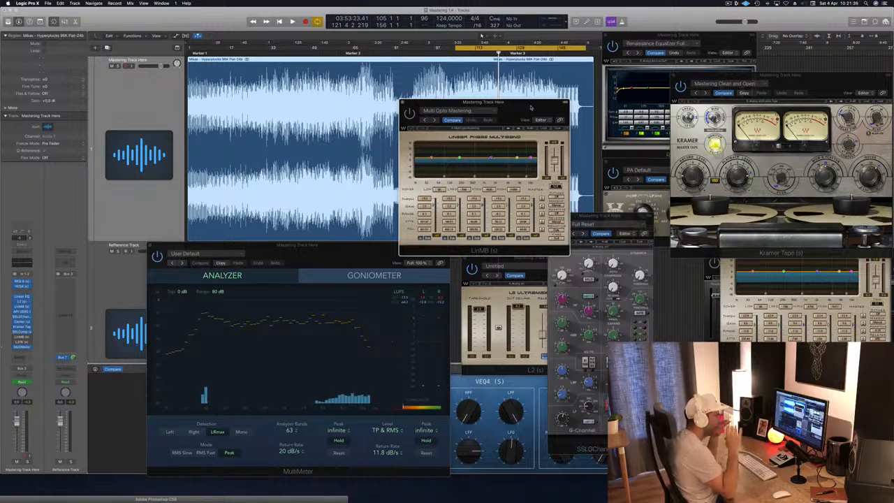
- Resume playback, enable the Multi Opto Mastering LinMB and audition the track through it, adjusting its window position slightly
{"action": "key", "text": "space"}
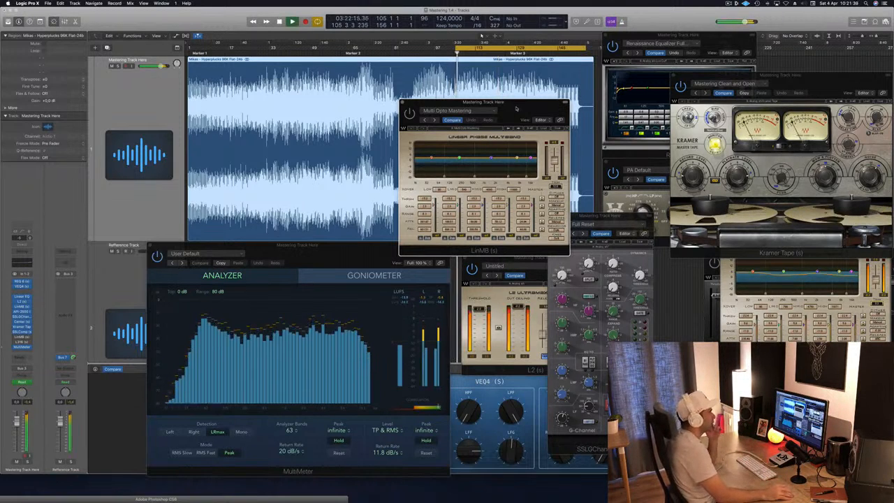
{"action": "left_click_drag", "start_coordinate": [517, 109], "coordinate": [527, 117]}
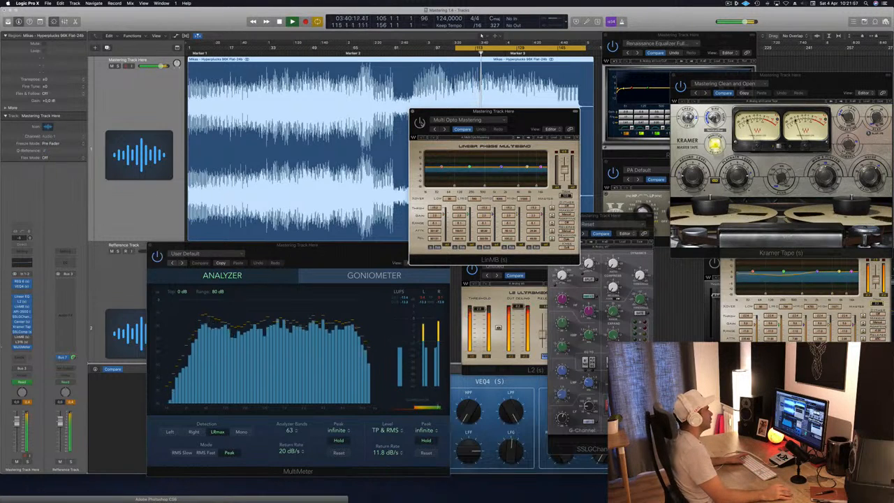
{"action": "left_click_drag", "start_coordinate": [533, 114], "coordinate": [518, 118]}
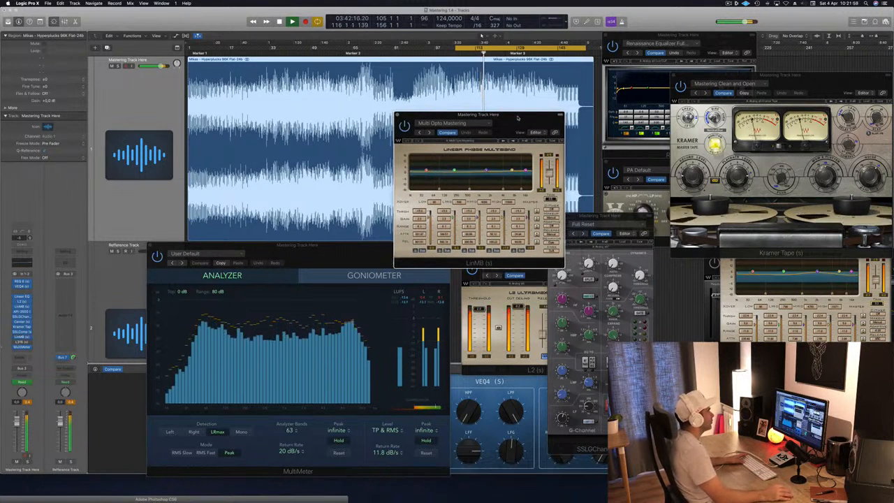
- Replay the final section twice through the Multi Opto Mastering LinMB and shift its window slightly along the waveform
{"action": "key", "text": "space"}
{"action": "key", "text": "space"}
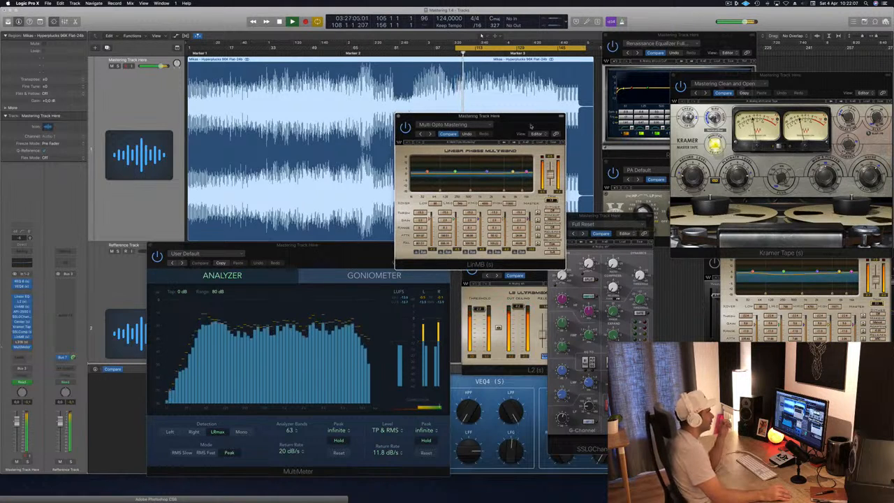
{"action": "key", "text": "space"}
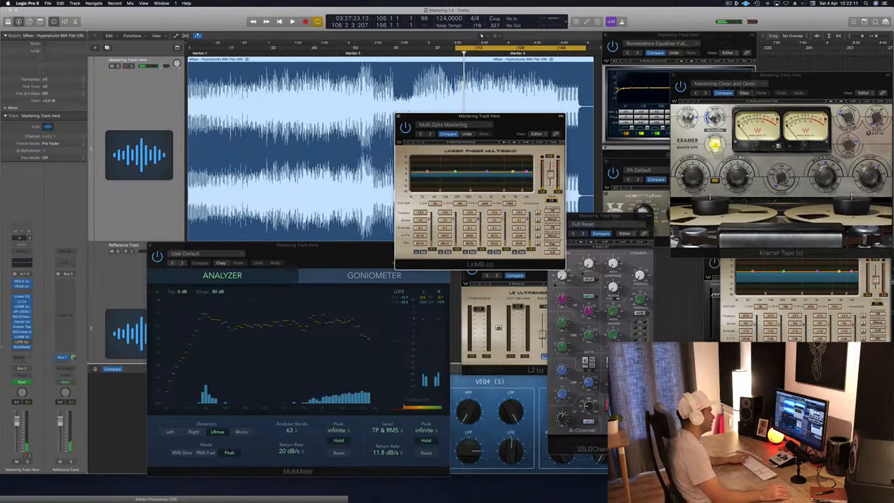
{"action": "key", "text": "space"}
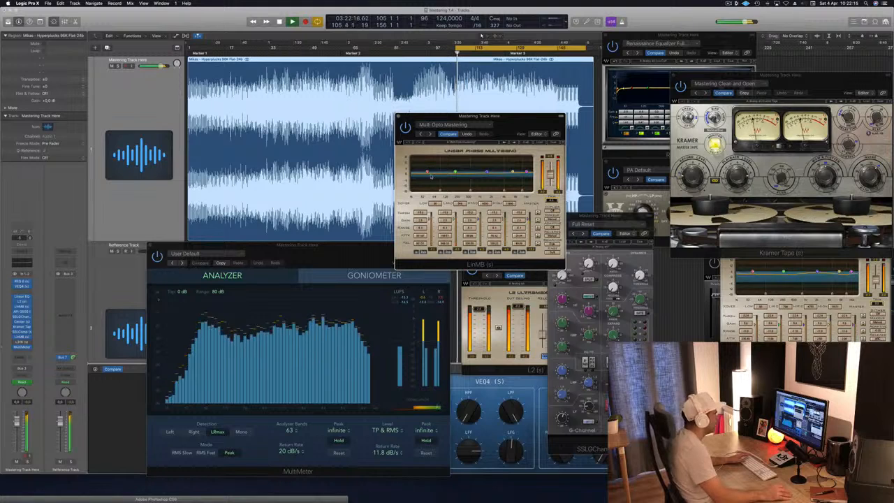
{"action": "left_click_drag", "start_coordinate": [552, 118], "coordinate": [577, 117]}
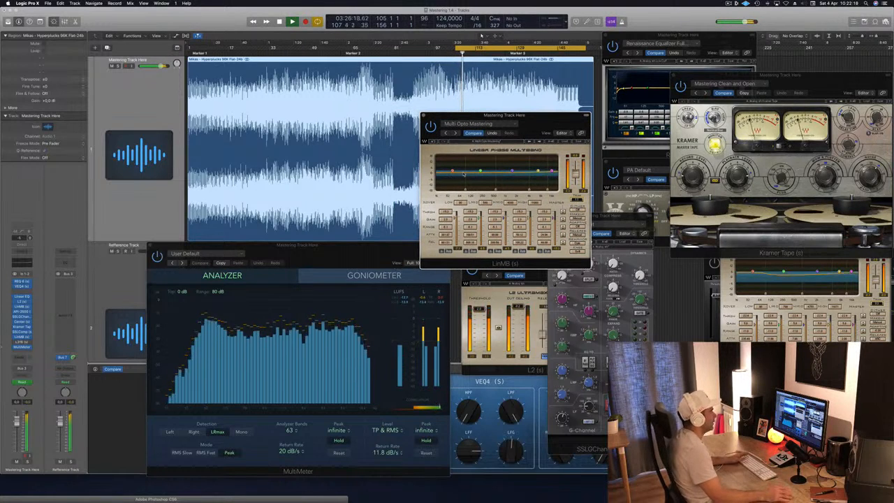
{"action": "left_click_drag", "start_coordinate": [520, 131], "coordinate": [523, 129]}
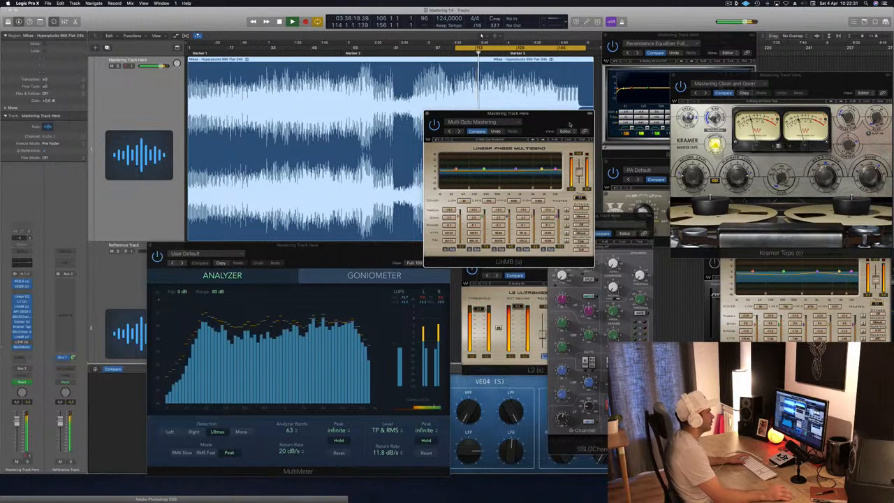
- Replay the section, check the levels in MultiMeter and place the Multi Opto Mastering LinMB over SSLGChannel
{"action": "key", "text": "space"}
{"action": "key", "text": "space"}
{"action": "left_click_drag", "start_coordinate": [570, 125], "coordinate": [513, 135]}
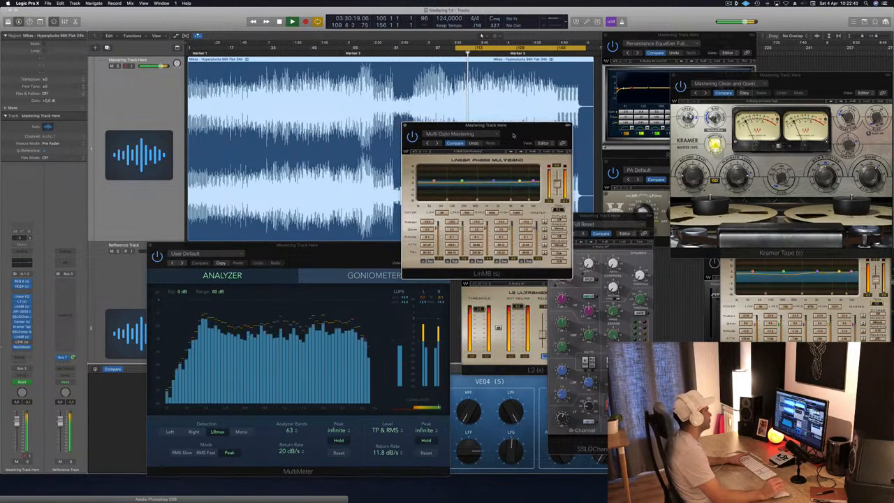
{"action": "left_click", "coordinate": [422, 301]}
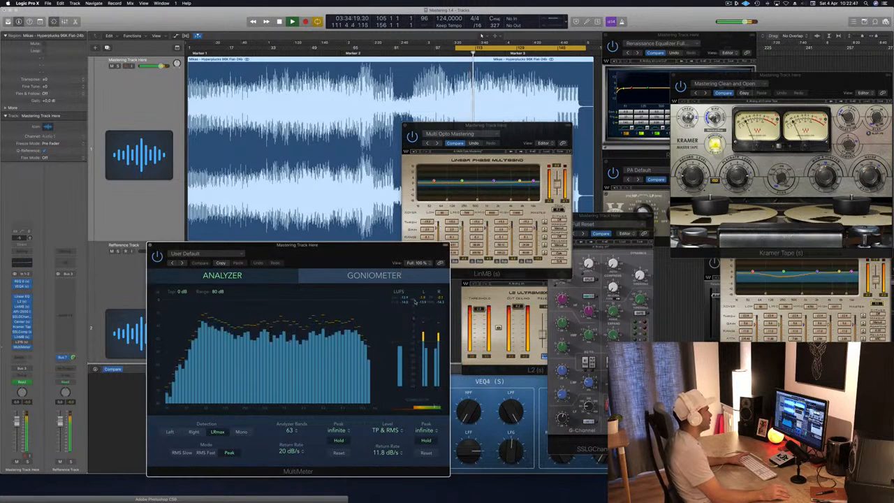
{"action": "left_click", "coordinate": [517, 136]}
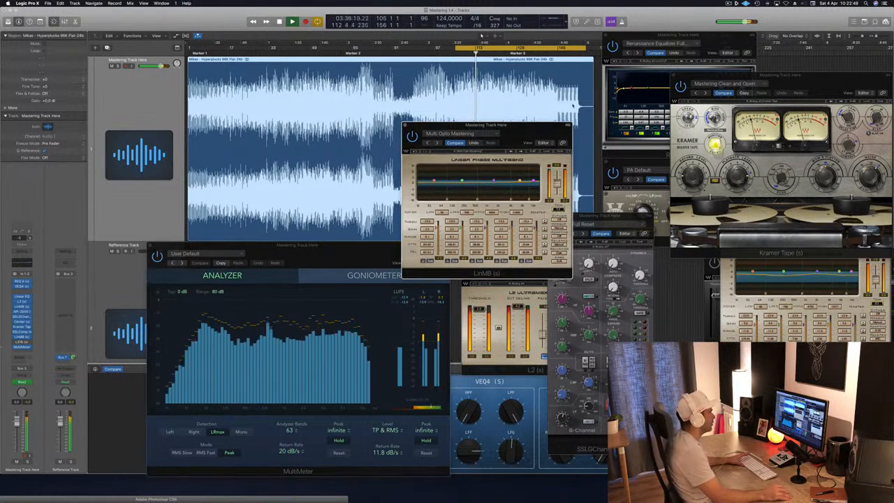
{"action": "left_click_drag", "start_coordinate": [529, 131], "coordinate": [675, 227]}
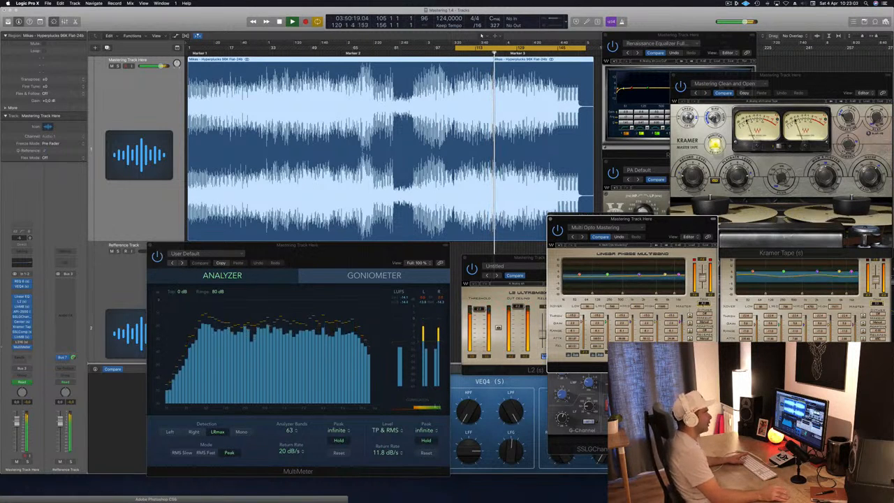
{"action": "left_click_drag", "start_coordinate": [697, 228], "coordinate": [643, 239]}
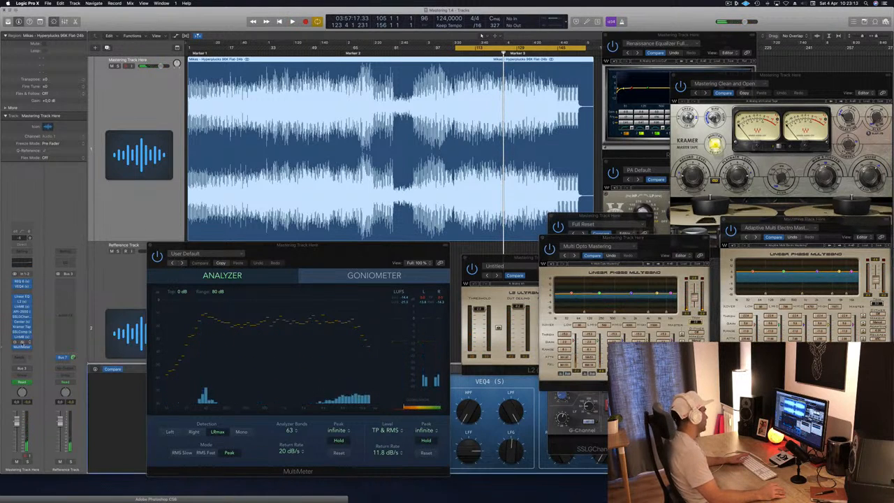
- Open L316, place it just below the REQ 6 header, raise its threshold and resume playback
{"action": "left_click", "coordinate": [23, 344]}
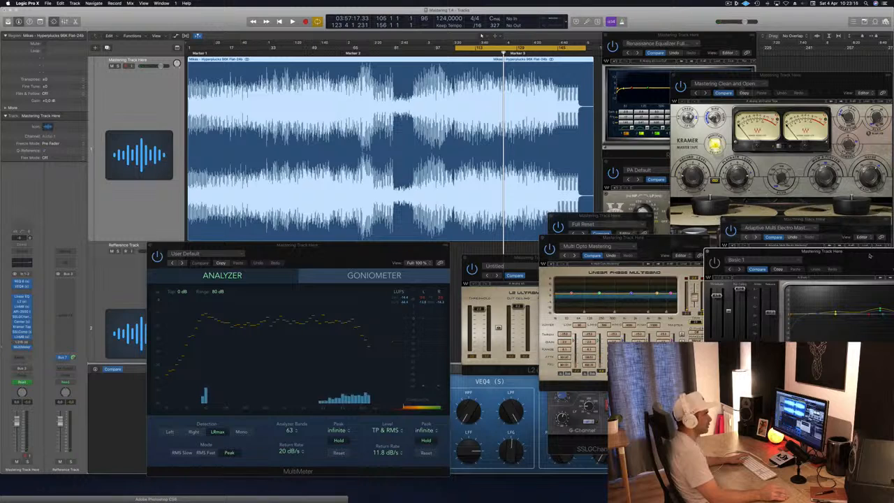
{"action": "left_click_drag", "start_coordinate": [871, 257], "coordinate": [768, 47]}
{"action": "left_click_drag", "start_coordinate": [615, 87], "coordinate": [615, 82]}
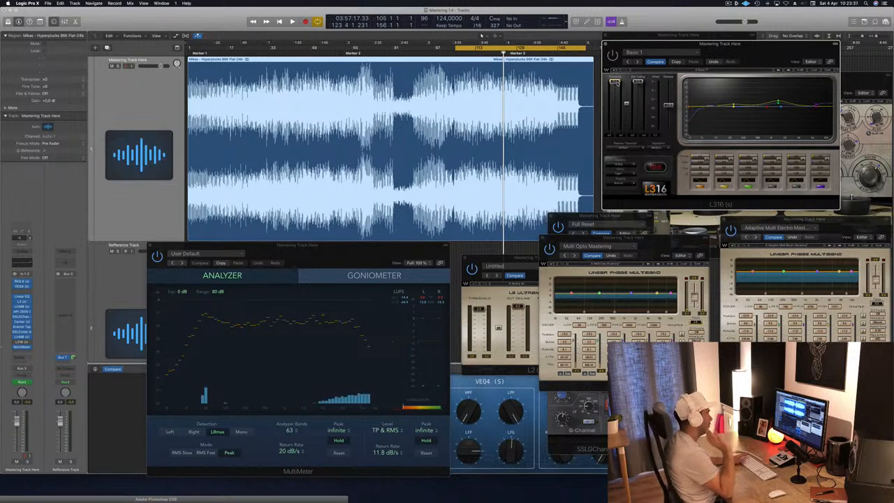
{"action": "key", "text": "space"}
{"action": "left_click_drag", "start_coordinate": [794, 47], "coordinate": [795, 71]}
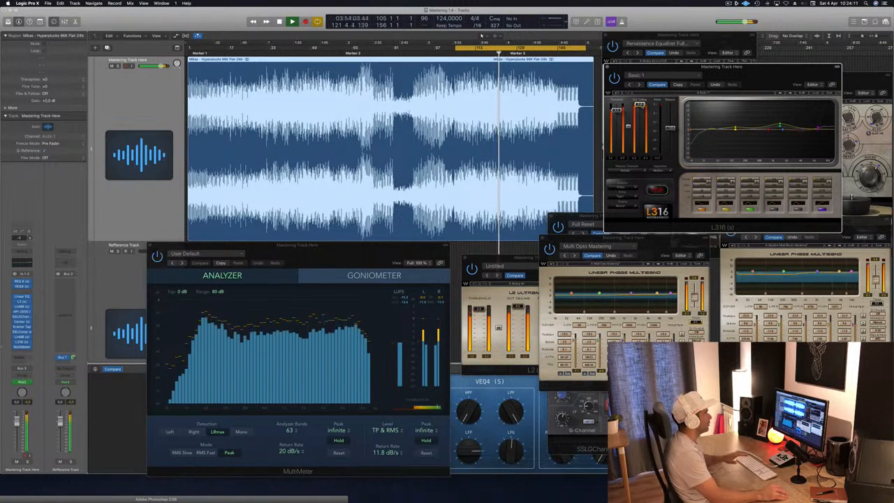
- Lower the L316 threshold slightly while auditioning, and move MultiMeter up over the waveform to check the loudness
{"action": "left_click", "coordinate": [398, 299]}
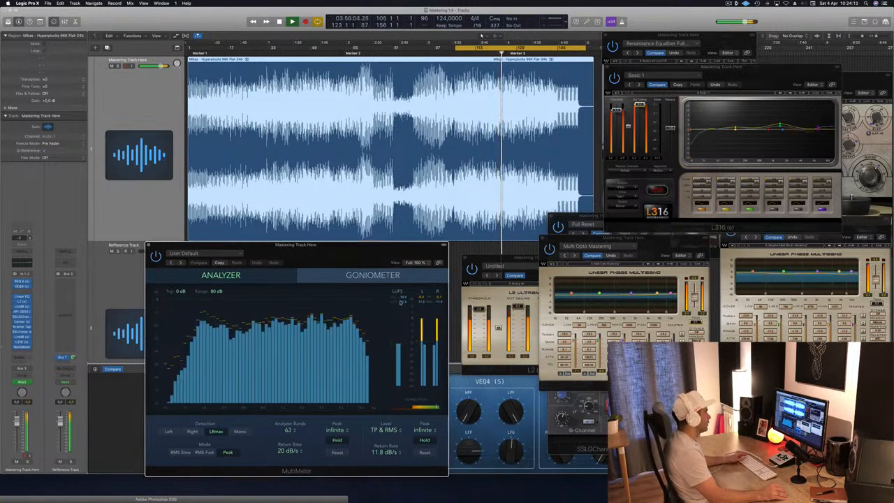
{"action": "left_click_drag", "start_coordinate": [359, 258], "coordinate": [389, 252]}
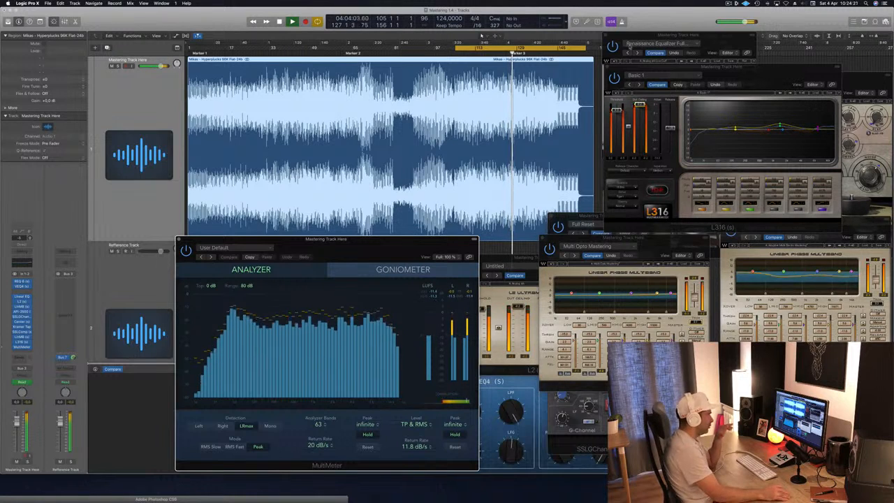
{"action": "left_click", "coordinate": [617, 110]}
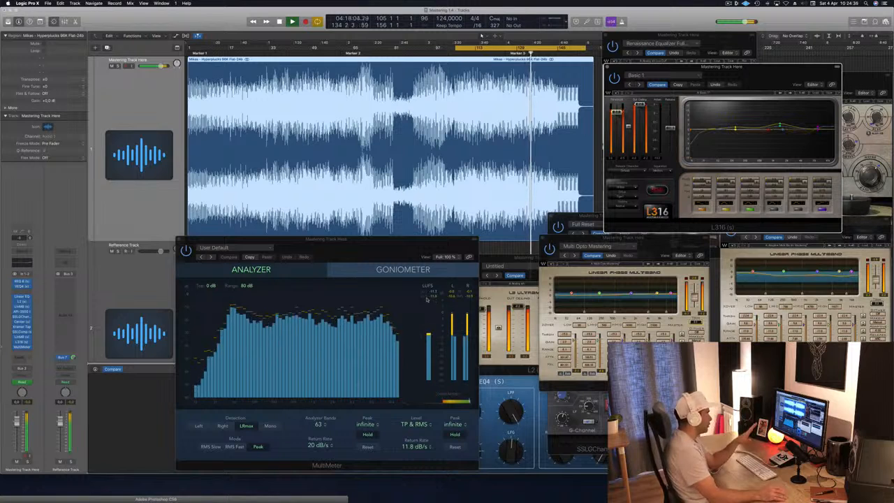
{"action": "left_click_drag", "start_coordinate": [415, 247], "coordinate": [446, 175]}
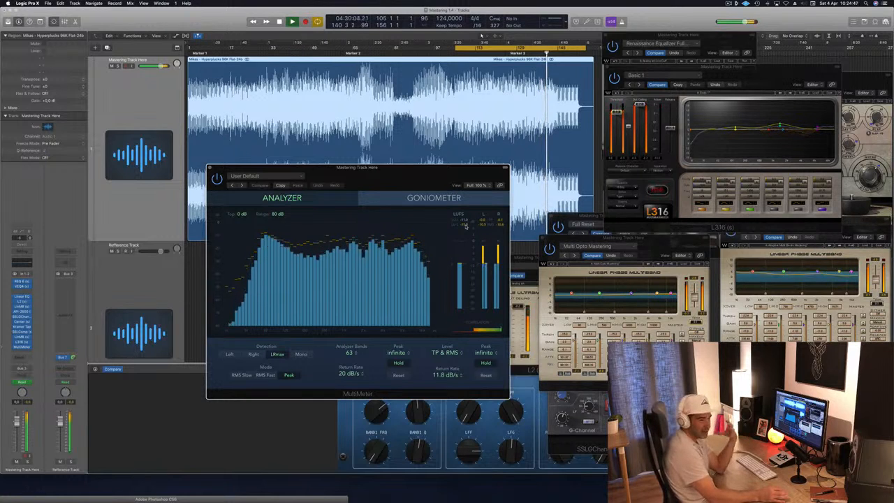
- Replay the section, then extend the cycle range back to the start of the track and play from the beginning
{"action": "key", "text": "space"}
{"action": "key", "text": "space"}
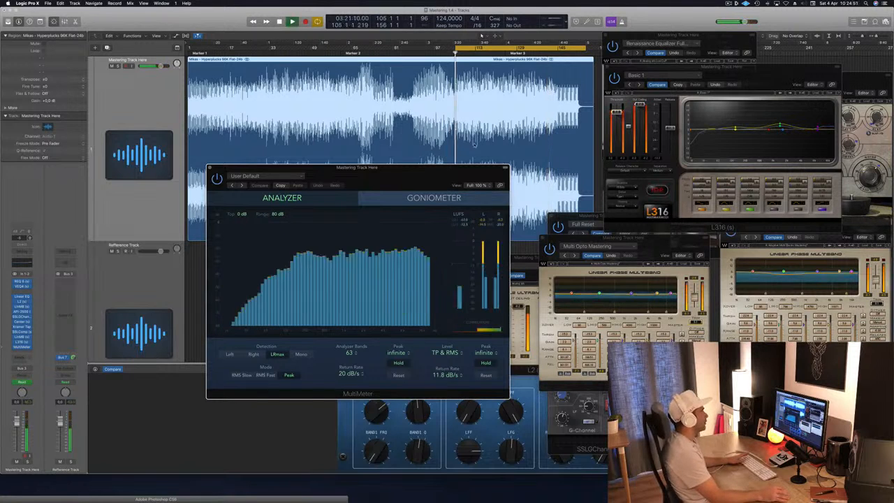
{"action": "left_click_drag", "start_coordinate": [427, 175], "coordinate": [452, 193]}
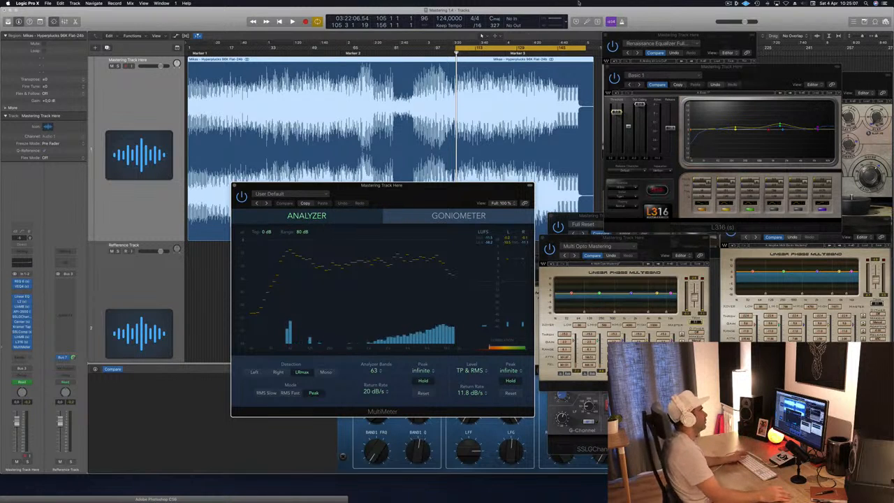
{"action": "left_click_drag", "start_coordinate": [455, 49], "coordinate": [187, 50]}
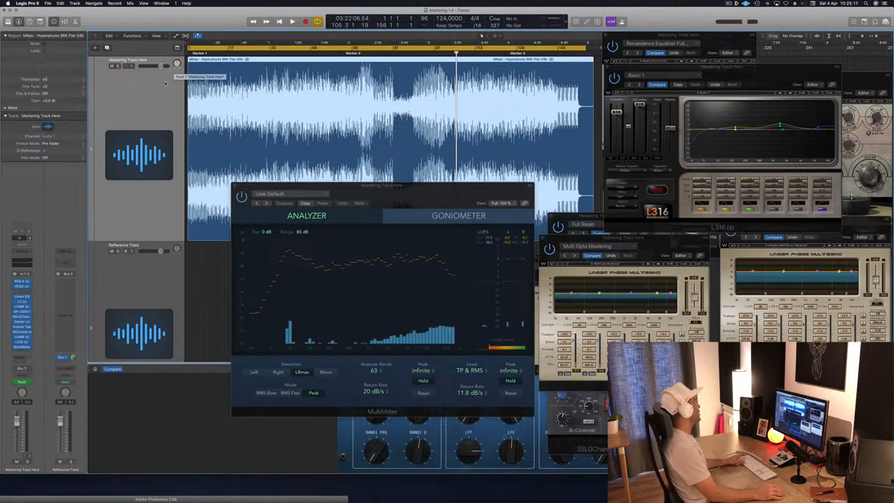
{"action": "key", "text": "space"}
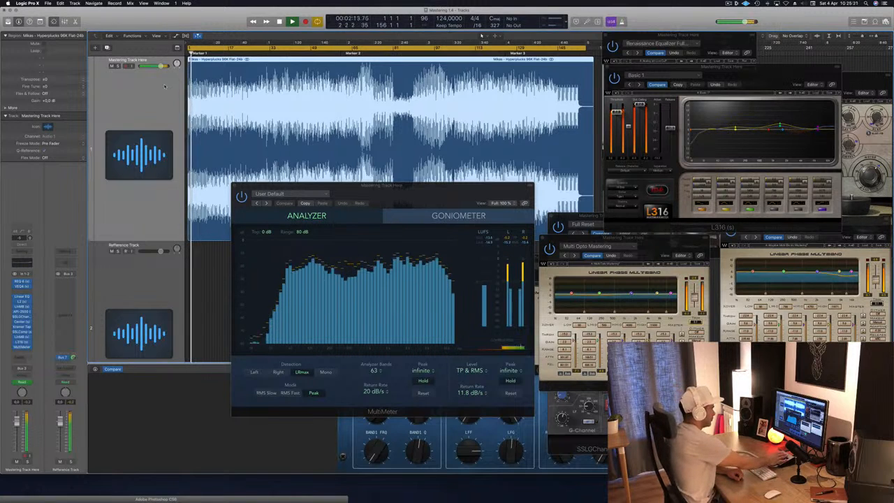
- Move L316 below the Adaptive Multi Electro LinMB, MultiMeter over the reference track and Kramer Tape beside MultiMeter
{"action": "left_click", "coordinate": [758, 73]}
{"action": "left_click_drag", "start_coordinate": [758, 72], "coordinate": [826, 288]}
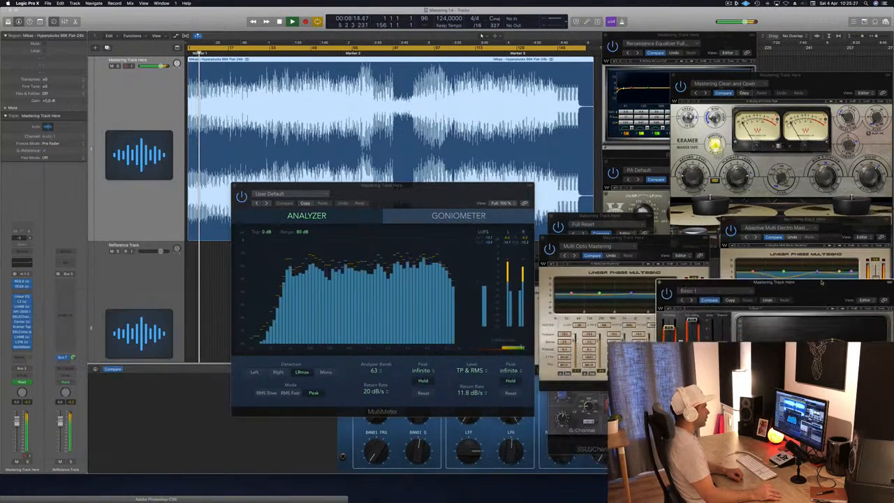
{"action": "left_click_drag", "start_coordinate": [469, 188], "coordinate": [288, 241]}
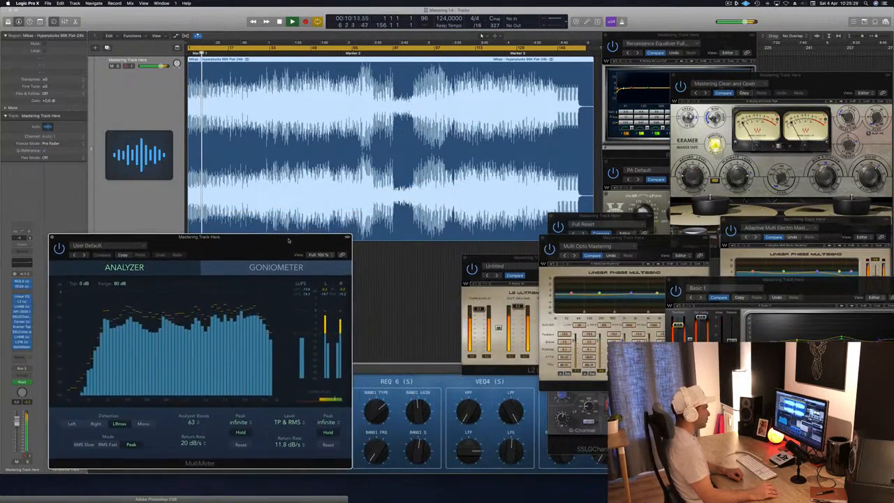
{"action": "left_click_drag", "start_coordinate": [825, 89], "coordinate": [467, 260]}
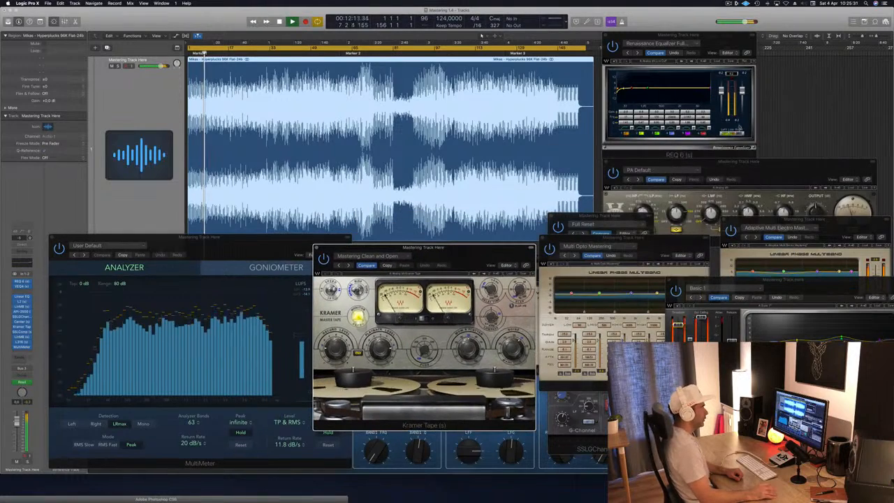
- Move VEQ4 over REQ 6, arrange the Adaptive LinMB and SSLGChannel beneath it, and lower the Multi Opto LinMB over Kramer Tape's edge
{"action": "left_click_drag", "start_coordinate": [802, 165], "coordinate": [816, 32]}
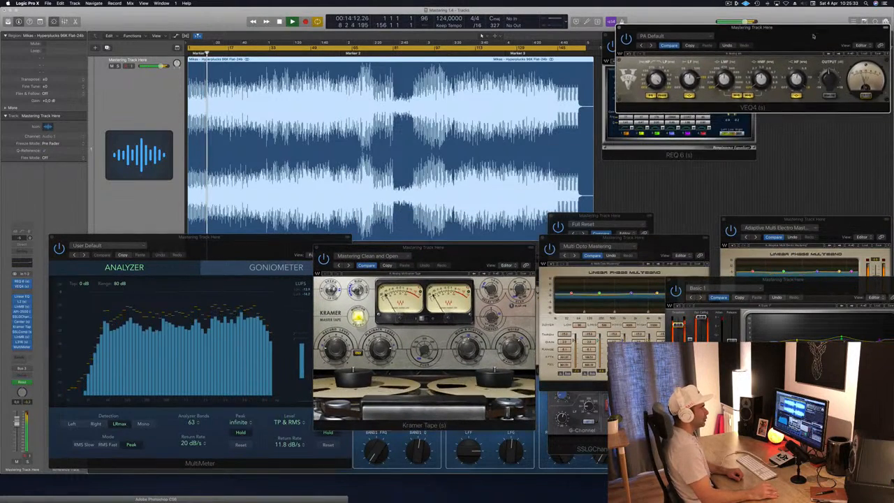
{"action": "left_click_drag", "start_coordinate": [836, 226], "coordinate": [838, 124]}
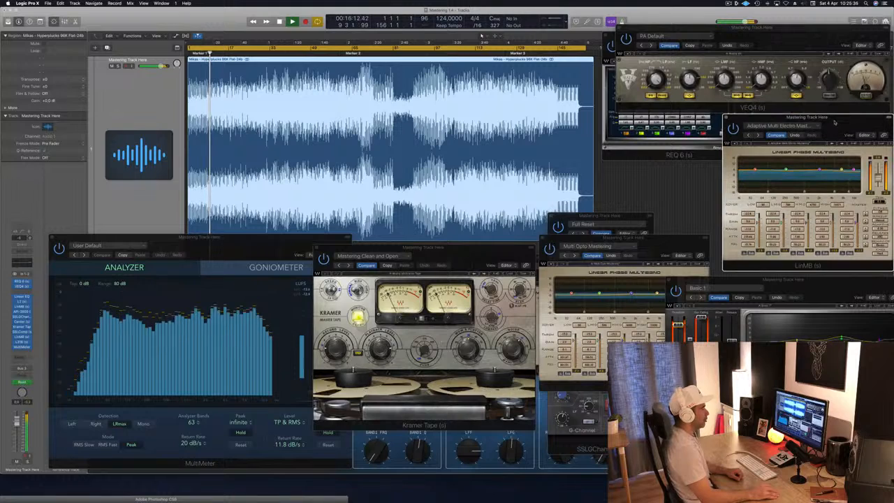
{"action": "left_click", "coordinate": [668, 238]}
{"action": "left_click_drag", "start_coordinate": [667, 238], "coordinate": [611, 320]}
{"action": "left_click_drag", "start_coordinate": [618, 218], "coordinate": [680, 111]}
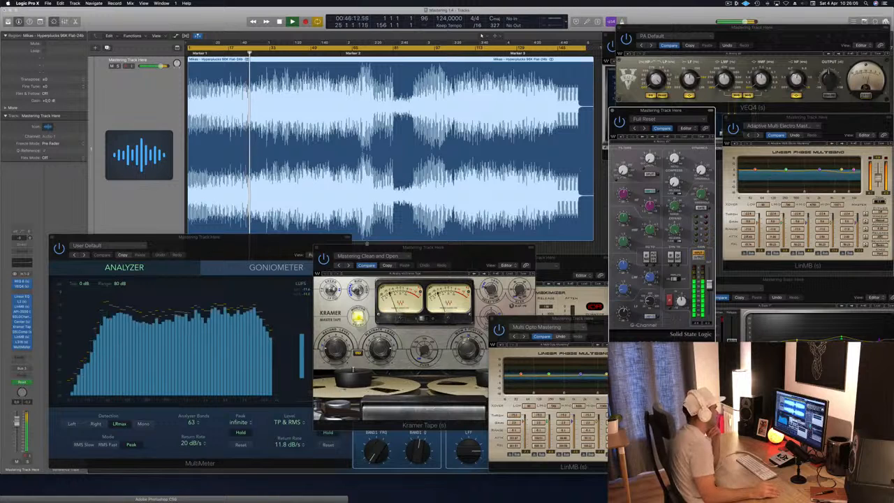
- Bring MultiMeter forward to check the levels, then move L316 over Kramer Tape and close its window
{"action": "left_click", "coordinate": [243, 240]}
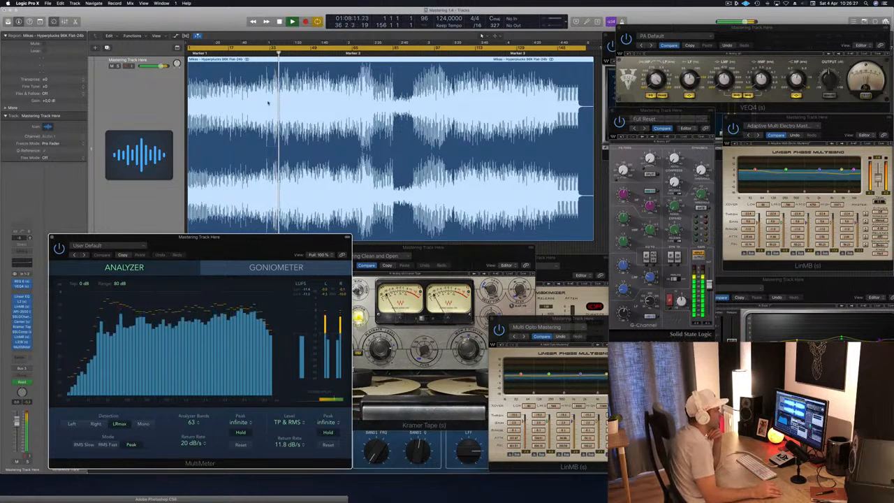
{"action": "left_click", "coordinate": [831, 282]}
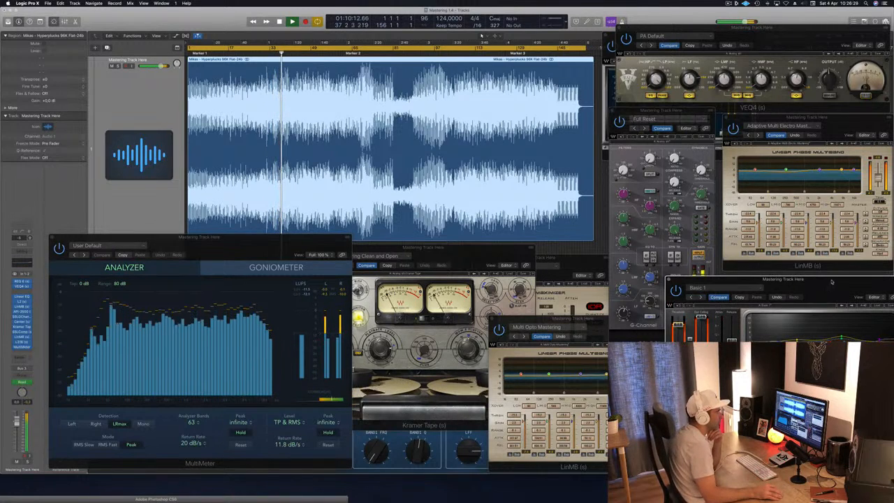
{"action": "left_click_drag", "start_coordinate": [831, 282], "coordinate": [575, 271]}
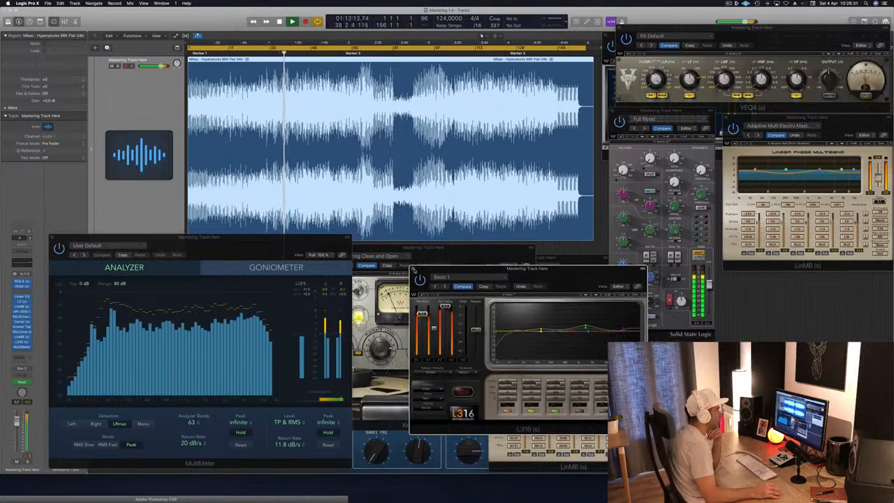
{"action": "key", "text": "super+w"}
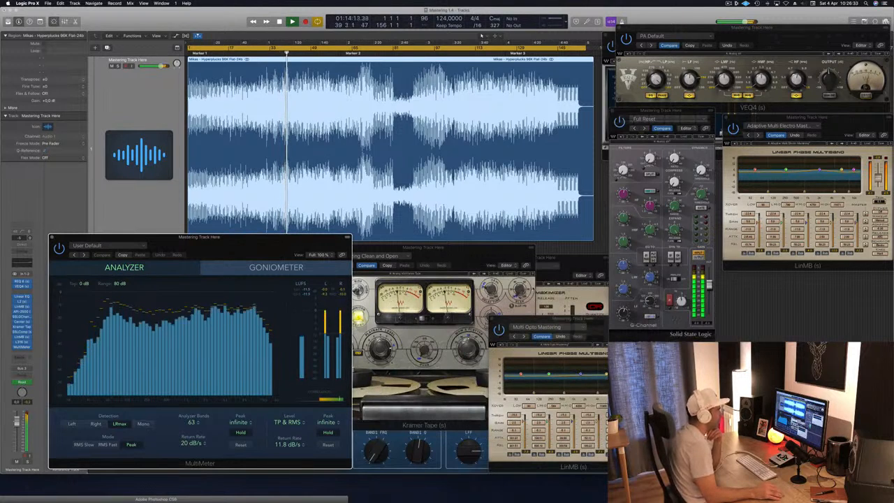
- Place the Multi Opto Mastering LinMB below the Adaptive LinMB and close the L2 and Kramer Tape windows
{"action": "left_click_drag", "start_coordinate": [574, 321], "coordinate": [805, 278]}
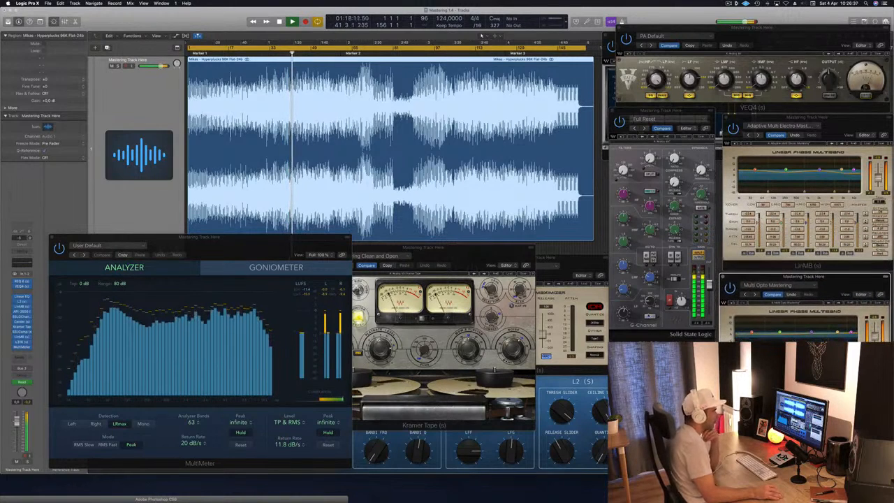
{"action": "left_click", "coordinate": [551, 273]}
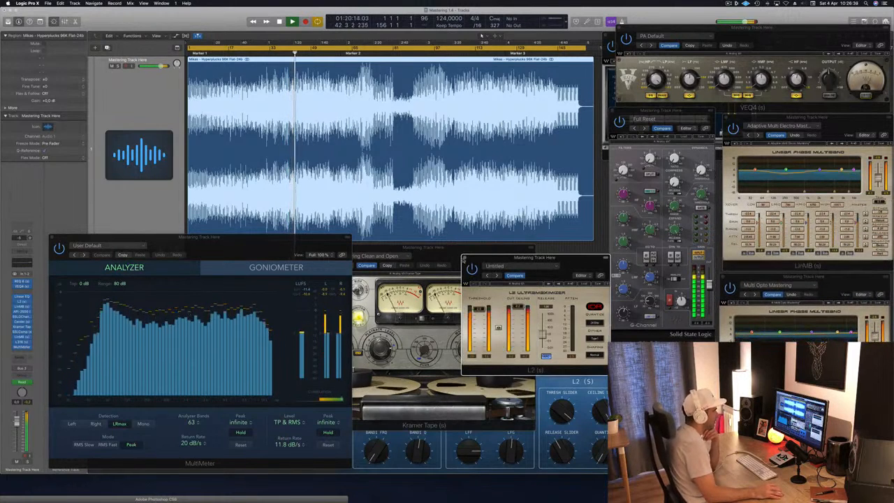
{"action": "left_click", "coordinate": [465, 258]}
{"action": "left_click_drag", "start_coordinate": [467, 254], "coordinate": [526, 246]}
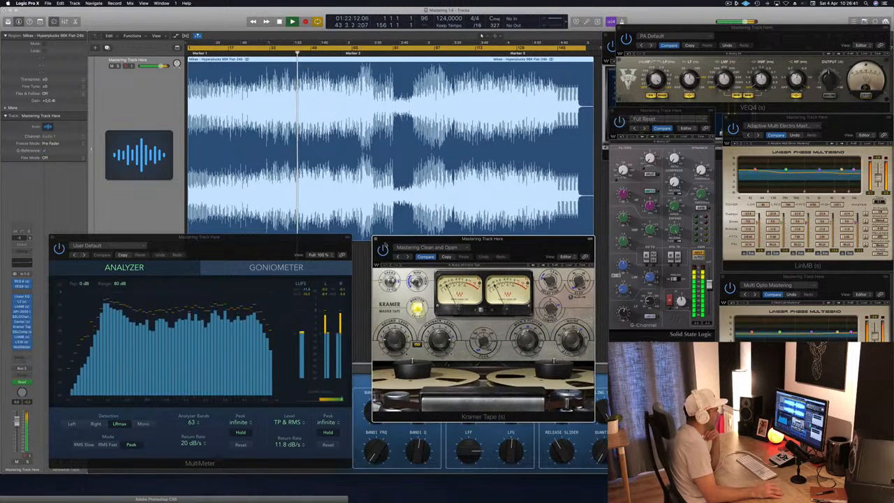
{"action": "left_click", "coordinate": [378, 239]}
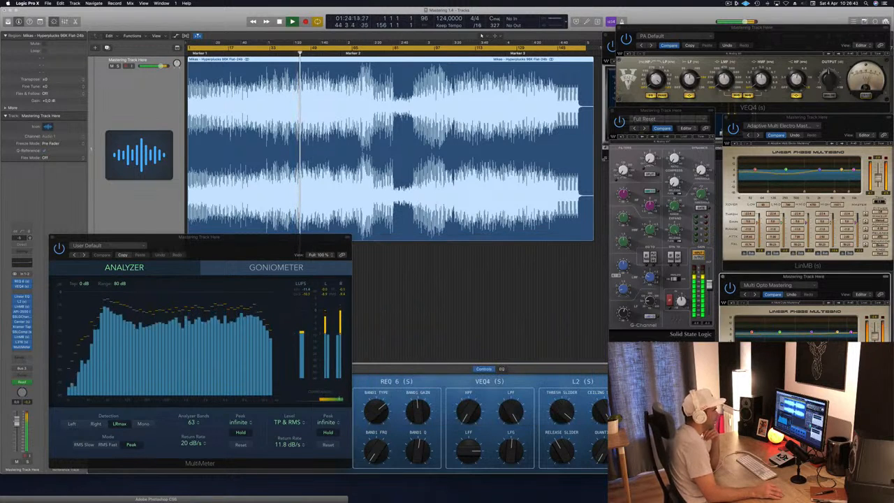
- Reposition MultiMeter beneath the waveform, beside SSLGChannel, while the track plays
{"action": "left_click_drag", "start_coordinate": [299, 245], "coordinate": [524, 251]}
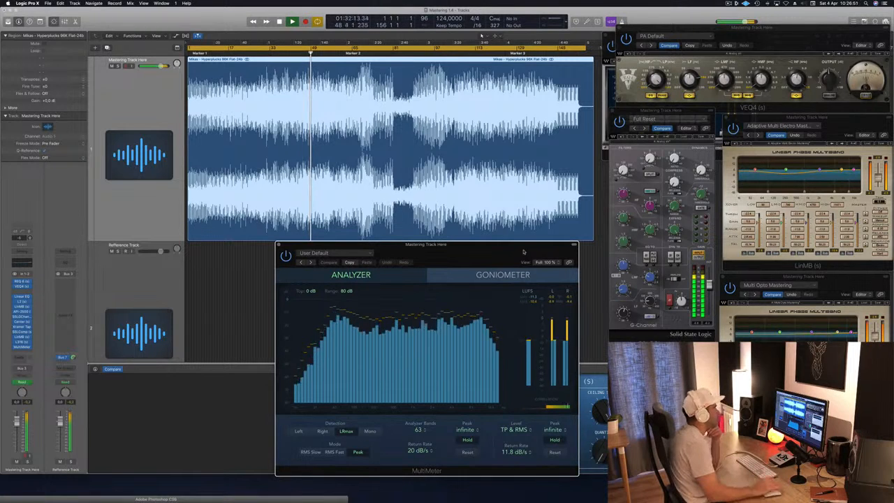
{"action": "left_click_drag", "start_coordinate": [524, 251], "coordinate": [258, 245]}
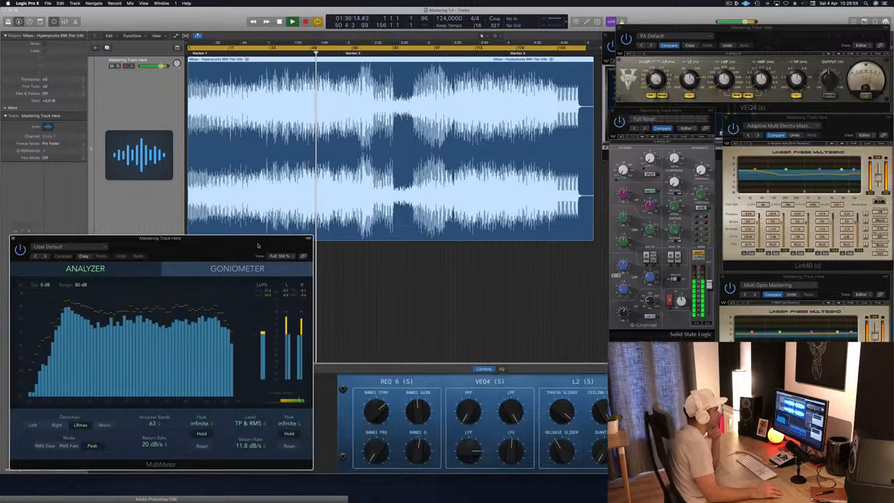
{"action": "left_click_drag", "start_coordinate": [258, 245], "coordinate": [539, 254]}
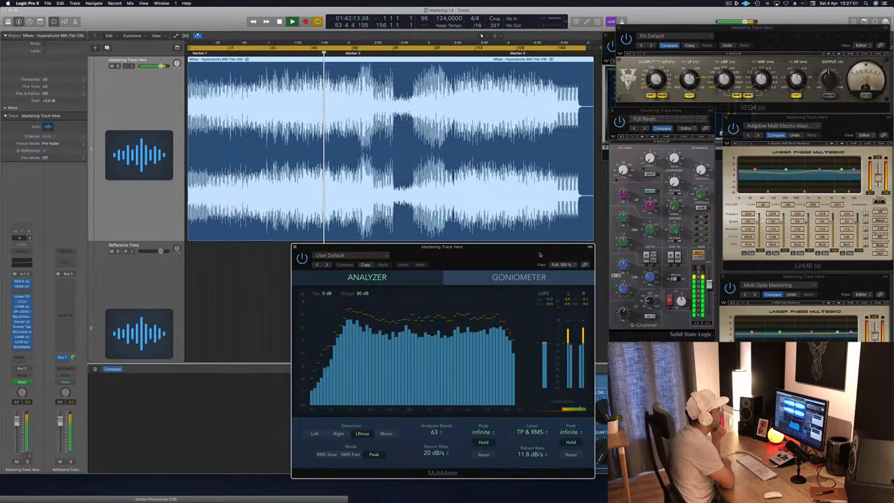